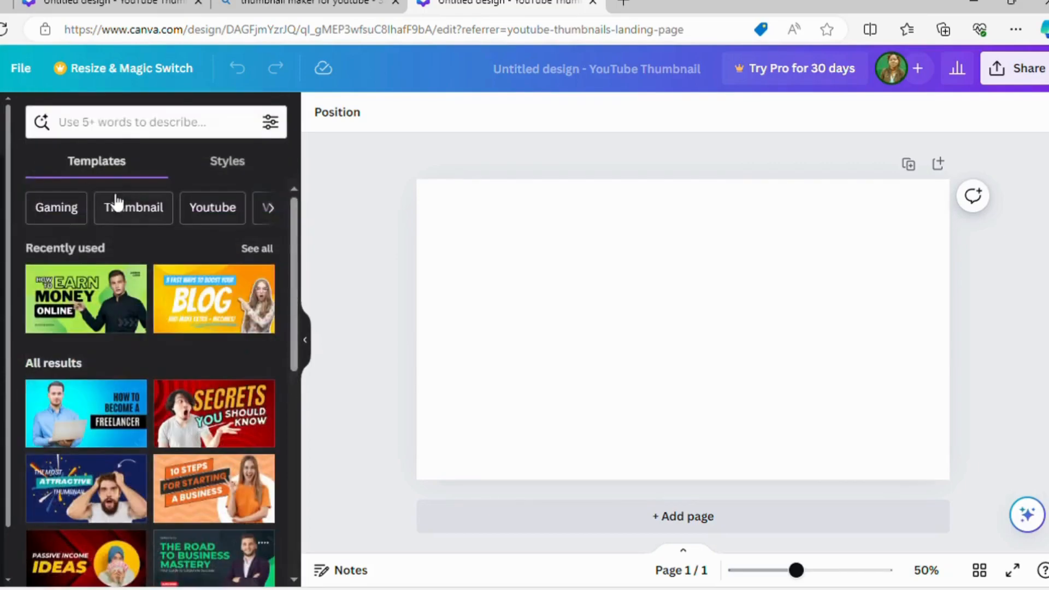
# Step: Filter the templates by Thumbnail and apply the brown "Power of Positivity" podcast template
pyautogui.click(140, 213)
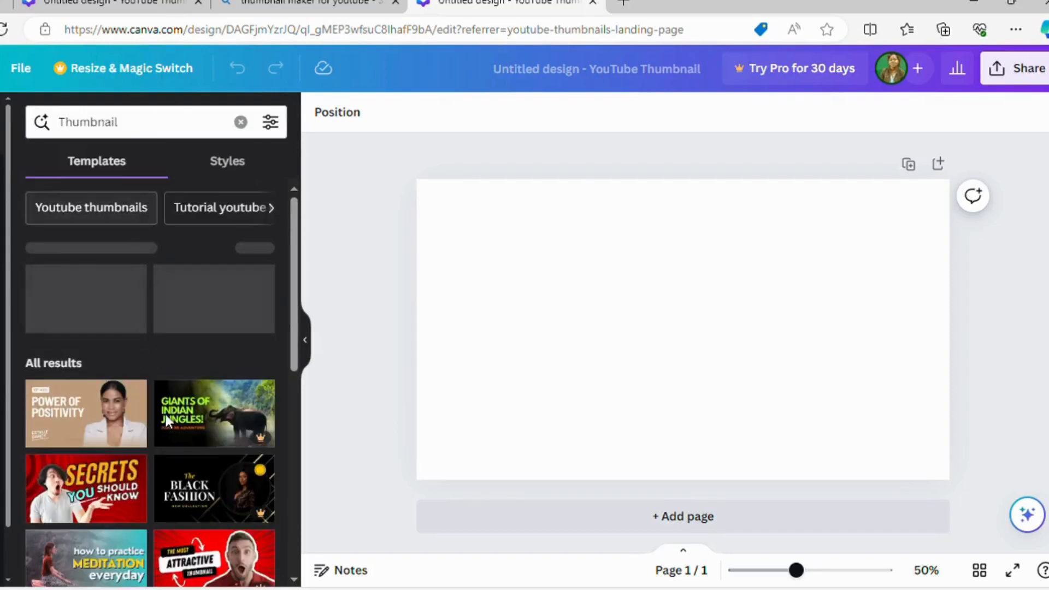
pyautogui.scroll(-3, 89, 506)
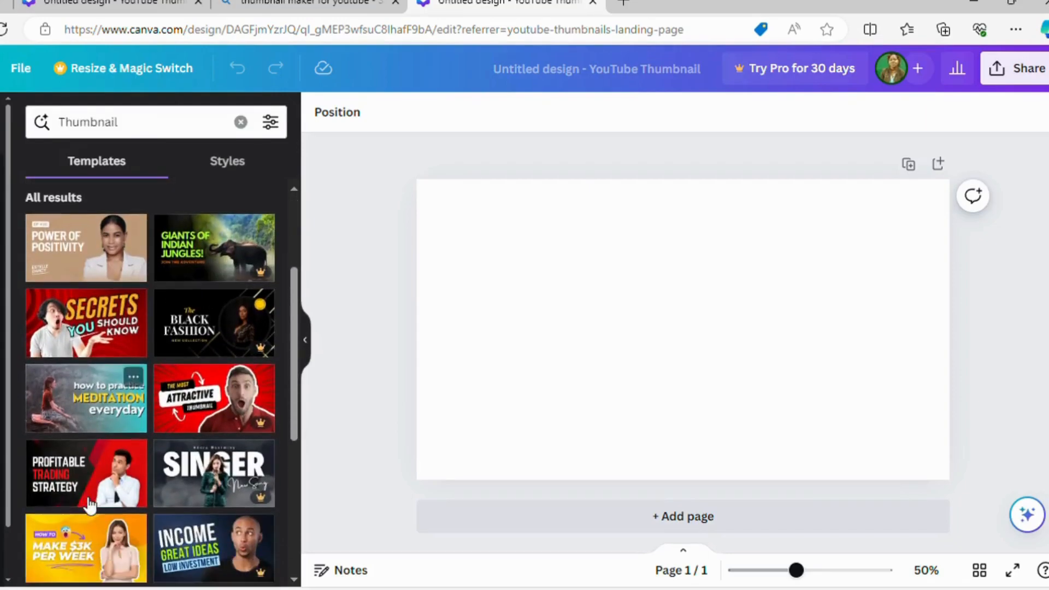
pyautogui.click(62, 261)
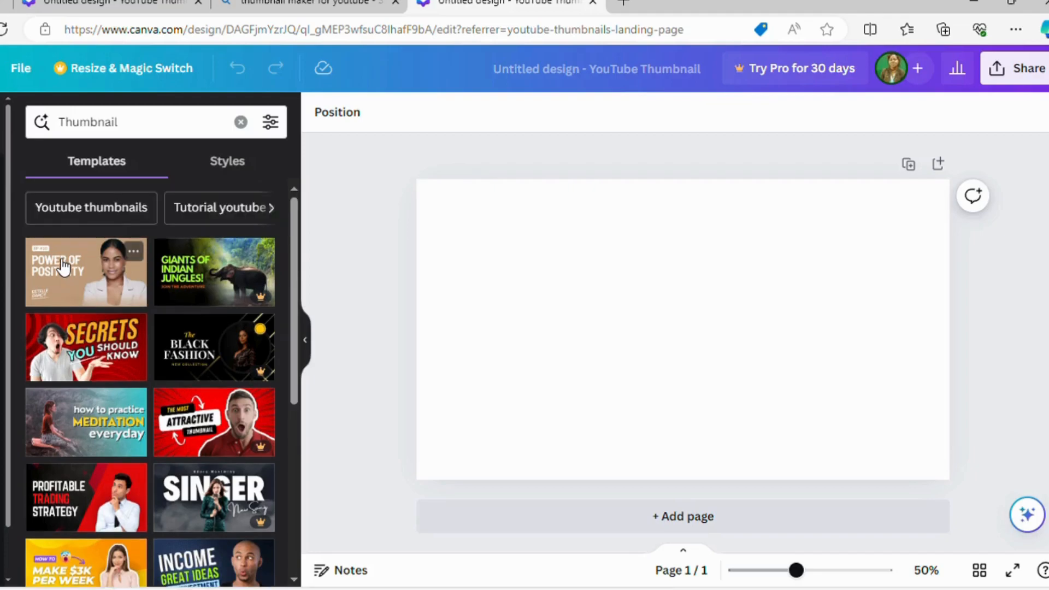
pyautogui.click(90, 298)
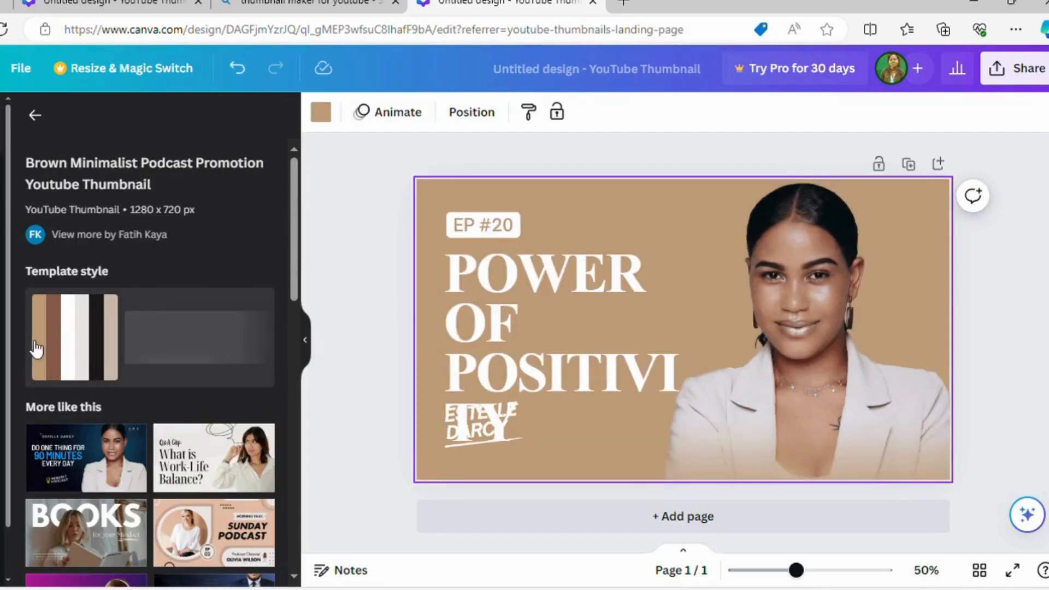
# Step: Try the similar templates "The Road to Business Mastery" and "How to Earn Money Online" on the page
pyautogui.scroll(-5, 88, 532)
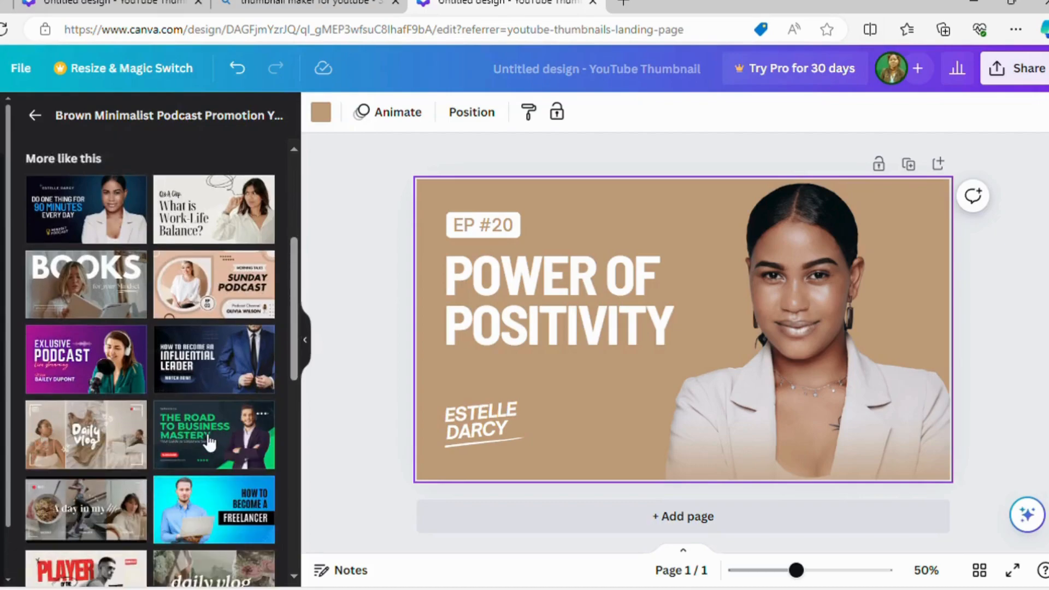
pyautogui.click(209, 442)
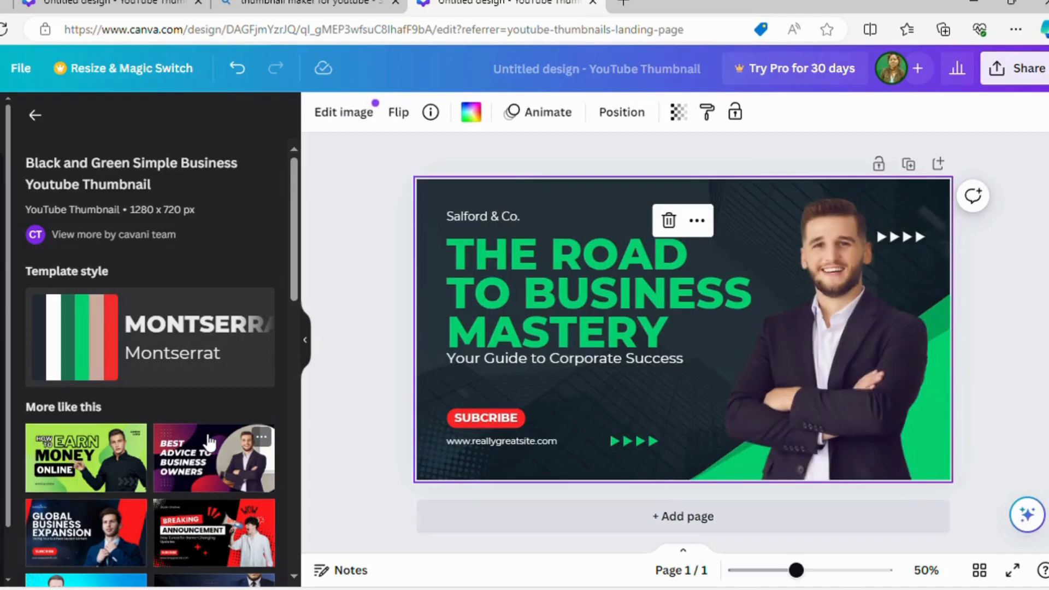
pyautogui.click(81, 471)
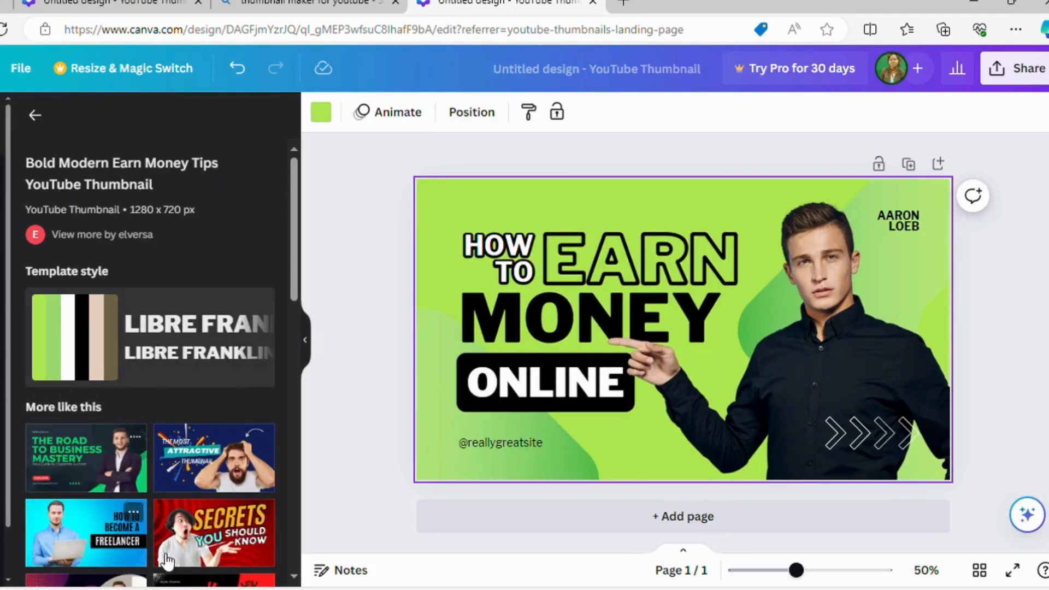
# Step: Try the related templates "Best Advice to Business Owners" and "How to Become a Freelancer" on the page
pyautogui.scroll(-1, 140, 538)
pyautogui.scroll(-1, 139, 538)
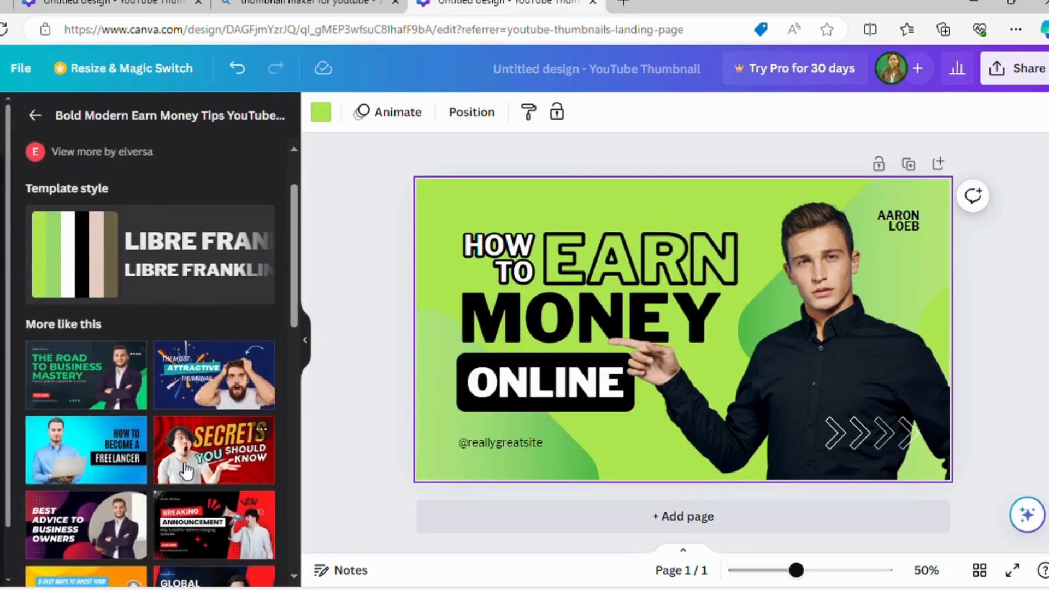
pyautogui.click(117, 533)
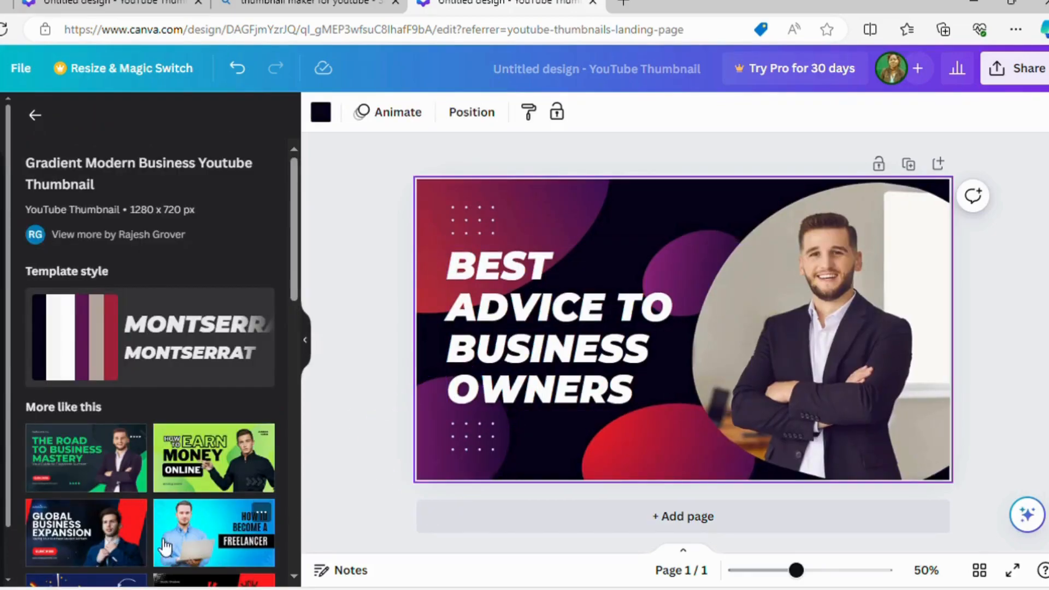
pyautogui.scroll(-4, 223, 549)
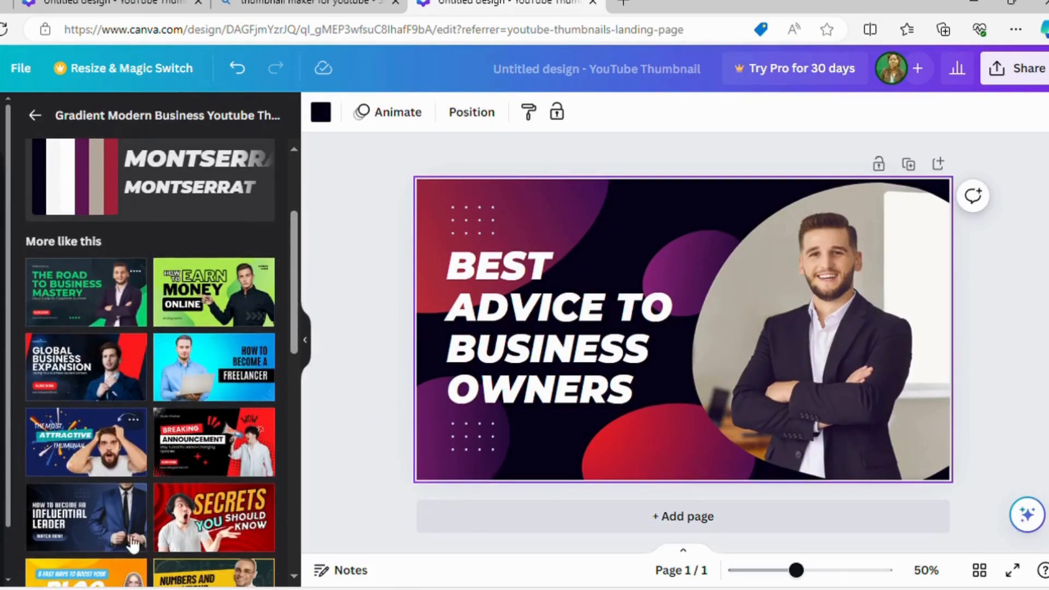
pyautogui.click(211, 388)
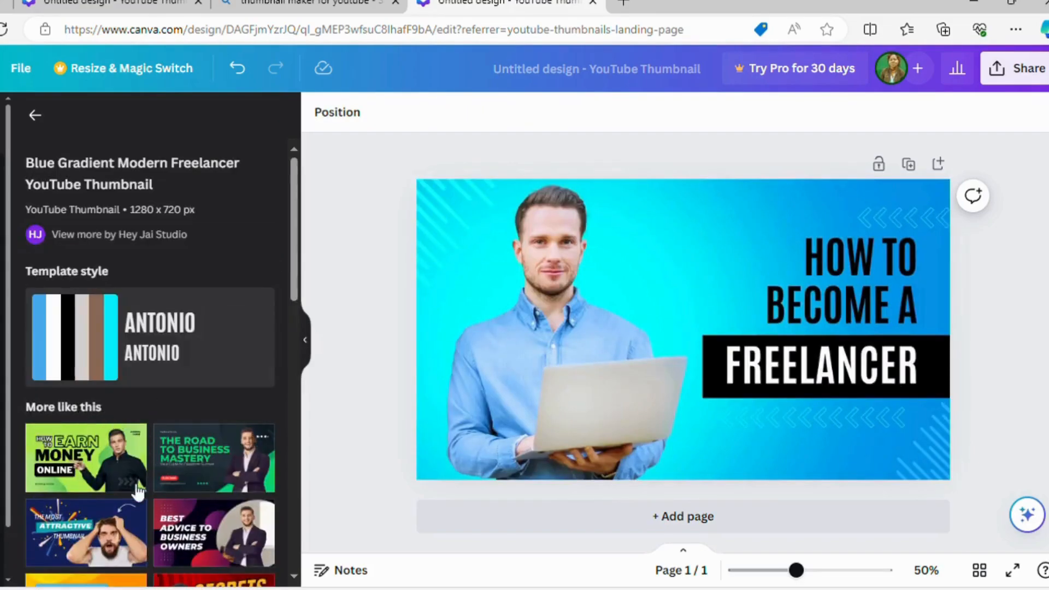
# Step: Try the related templates "Secrets You Should Know" and "The Most Attractive Thumbnail" on the page
pyautogui.scroll(-5, 100, 495)
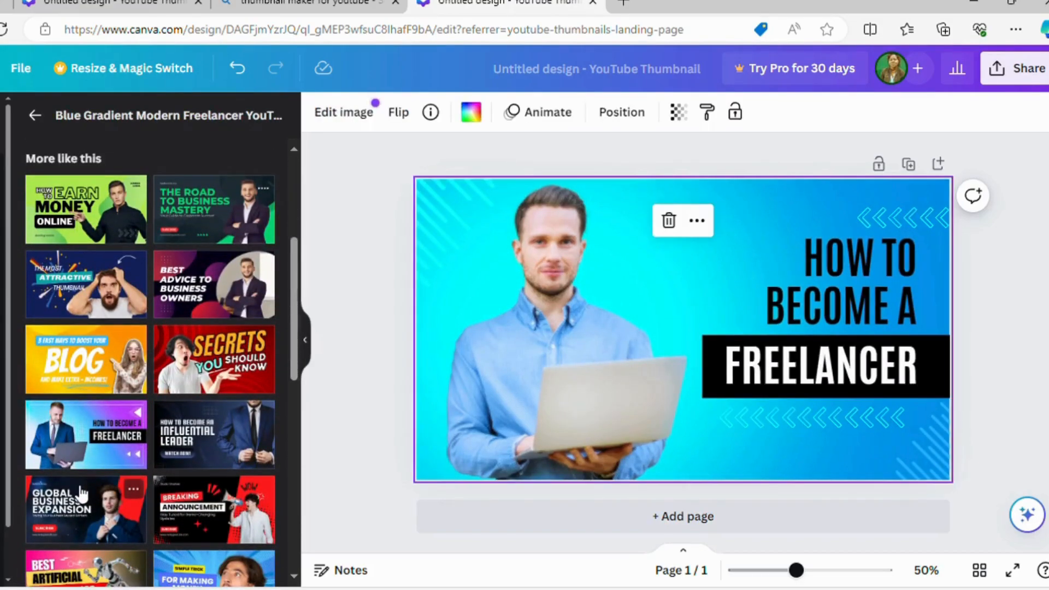
pyautogui.click(223, 360)
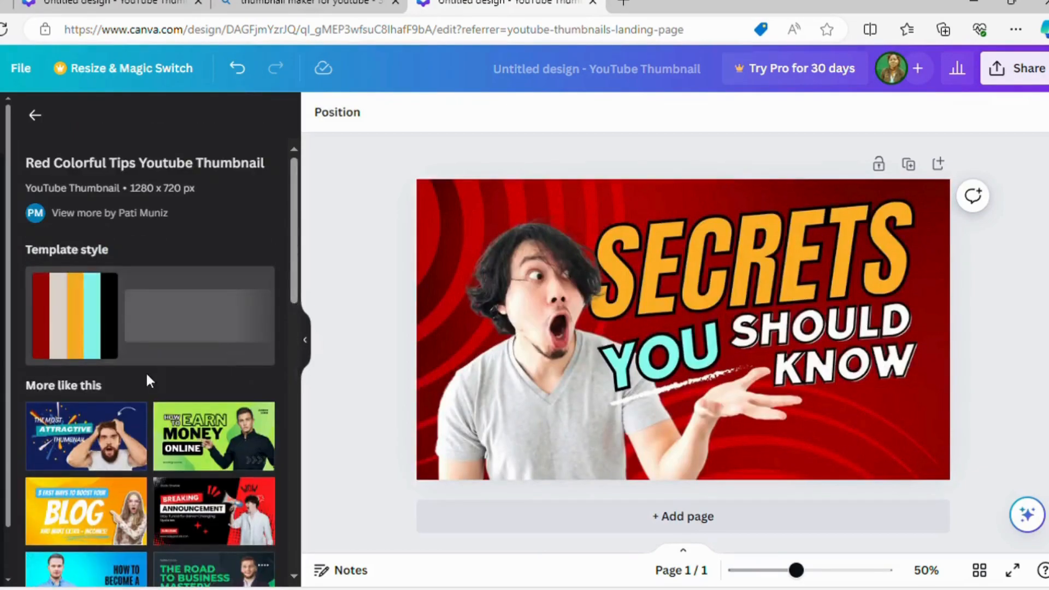
pyautogui.scroll(-4, 94, 489)
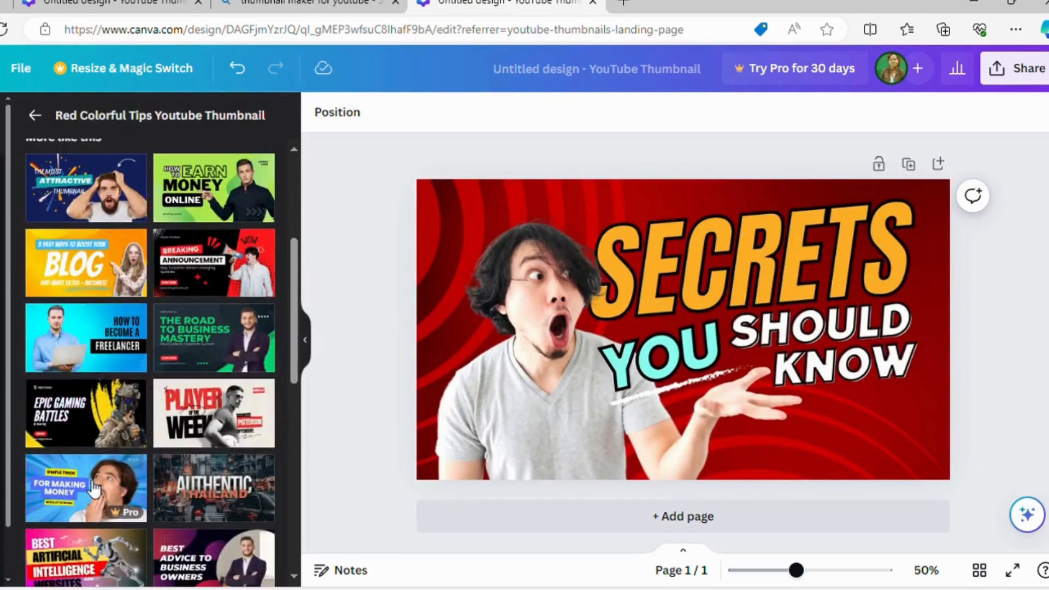
pyautogui.click(85, 202)
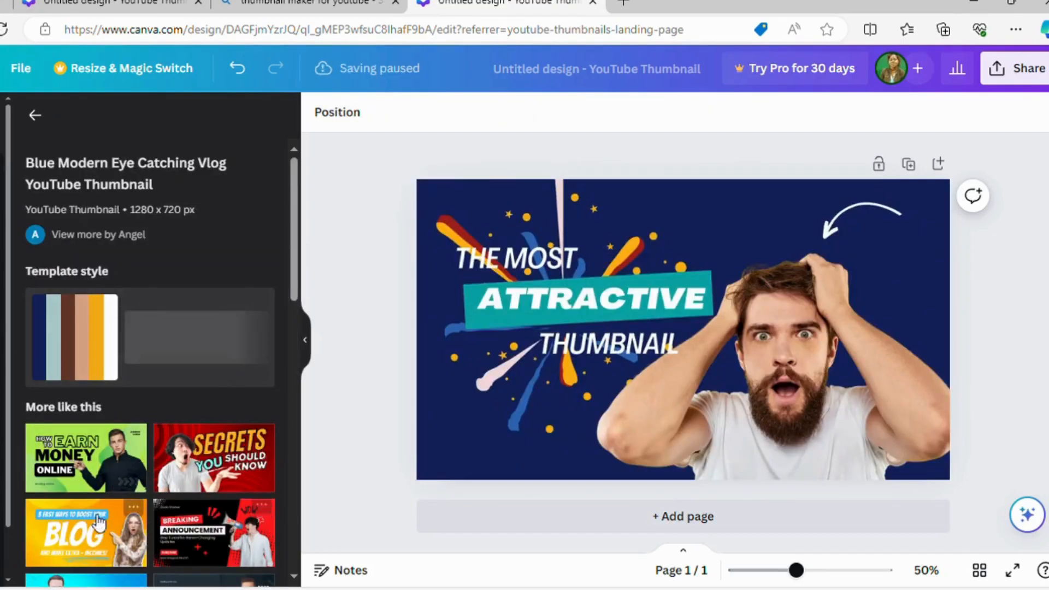
# Step: Try the Pro template "Simple Trick for Making Money" and dismiss the Canva Pro trial offer
pyautogui.scroll(-5, 82, 467)
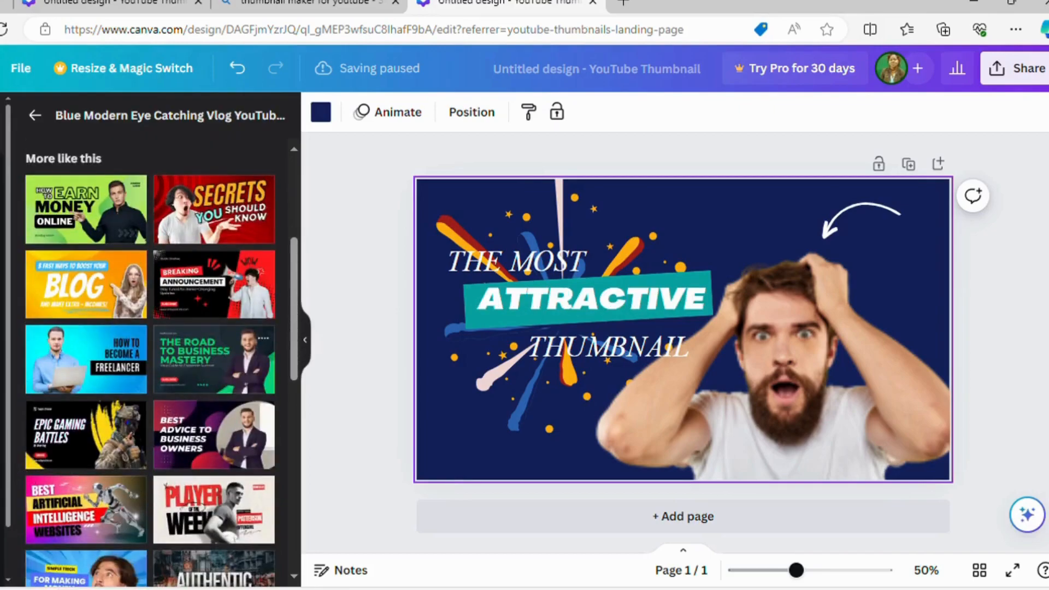
pyautogui.scroll(-3, 82, 437)
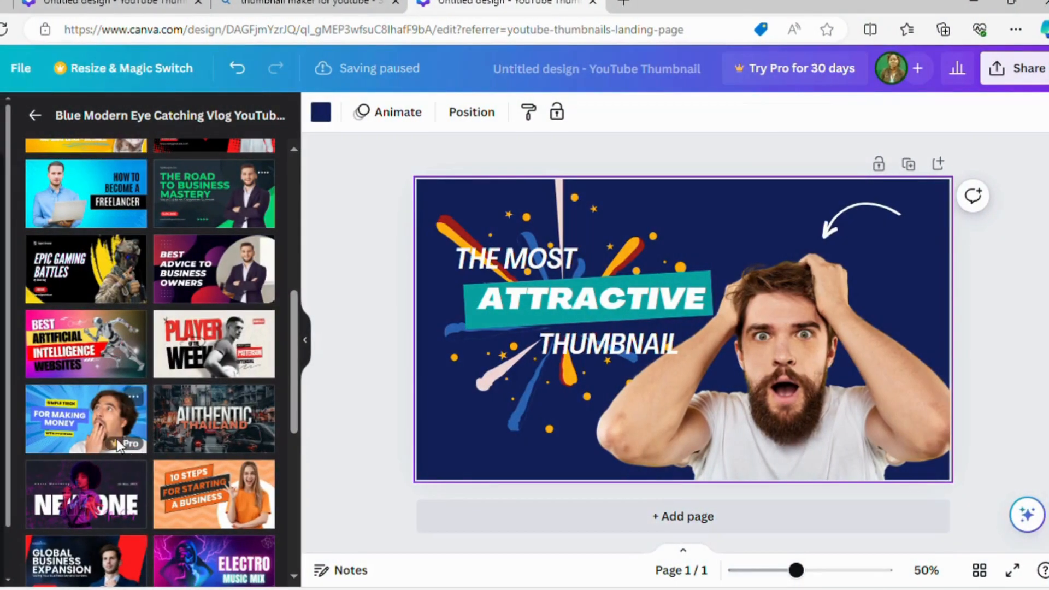
pyautogui.click(84, 421)
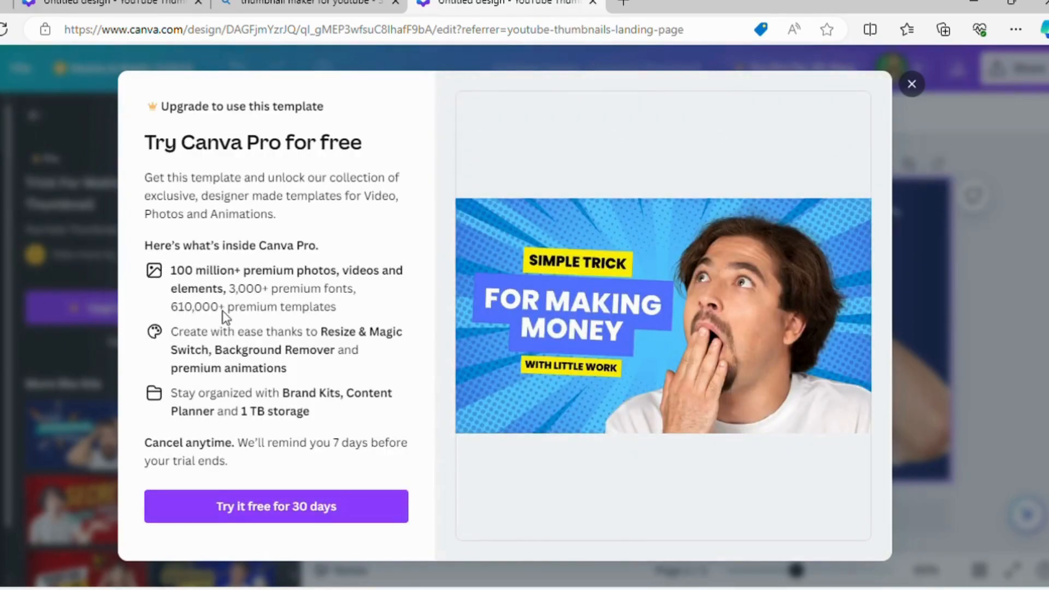
pyautogui.click(1001, 349)
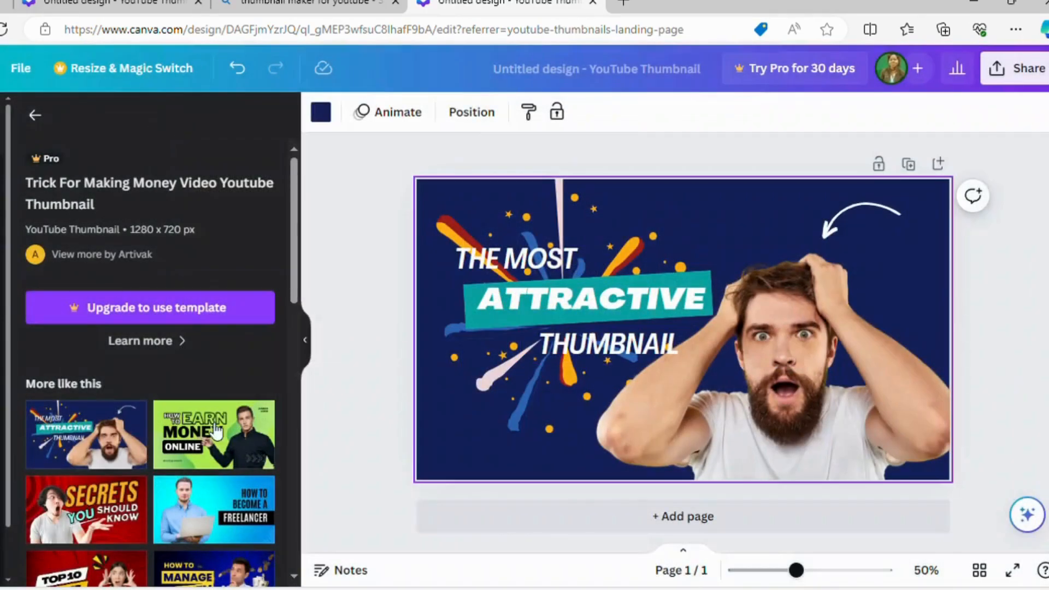
# Step: Apply the black and green "The Road to Business Mastery" template to the page
pyautogui.scroll(-1, 89, 477)
pyautogui.scroll(-2, 89, 476)
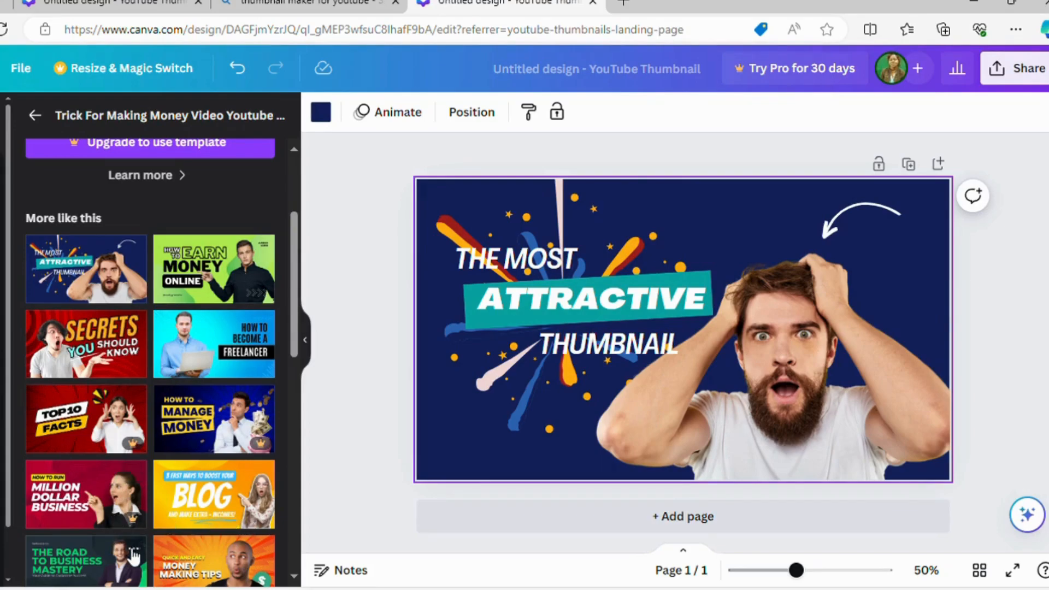
pyautogui.scroll(-3, 121, 469)
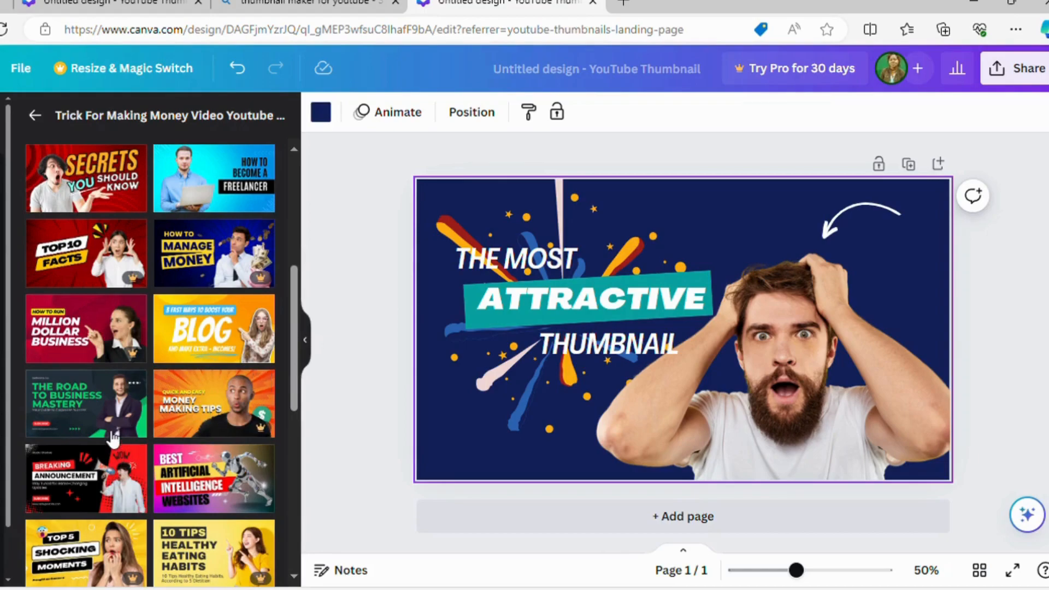
pyautogui.click(82, 397)
pyautogui.click(541, 223)
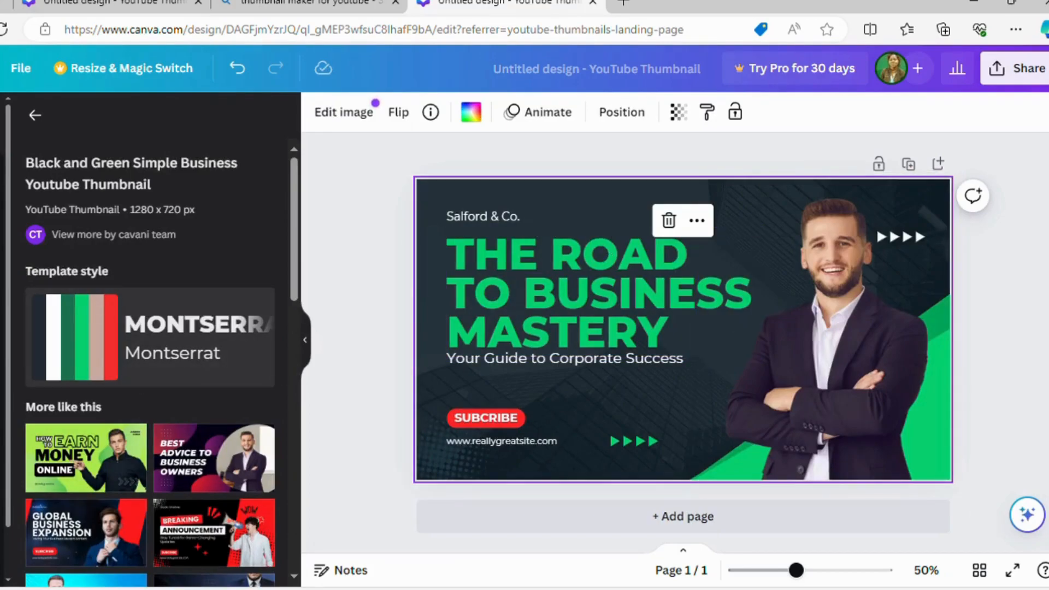
# Step: Add the uploaded photo of the woman in the blue jacket and place it over the man's portrait
pyautogui.click(853, 381)
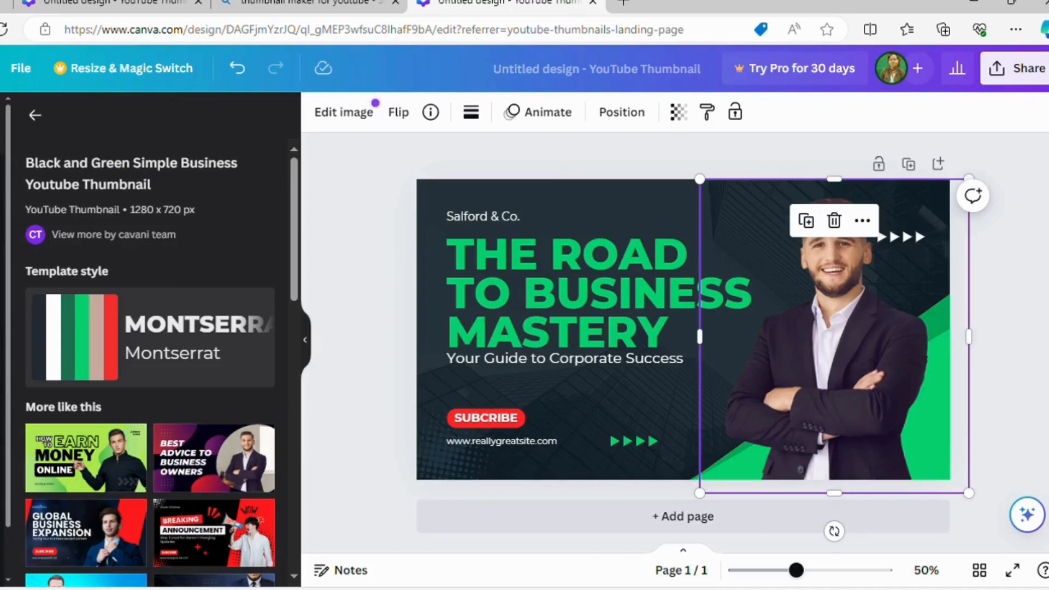
pyautogui.click(65, 308)
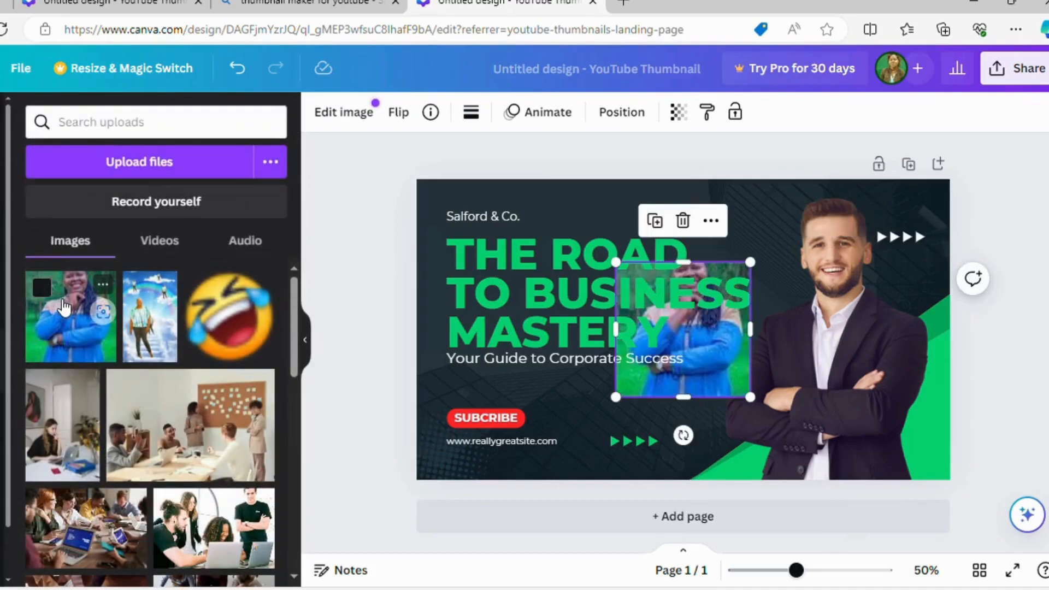
pyautogui.moveTo(684, 311); pyautogui.dragTo(856, 321)
# Step: Delete the man's portrait behind the added photo, keeping the woman's photo on the page
pyautogui.click(769, 232)
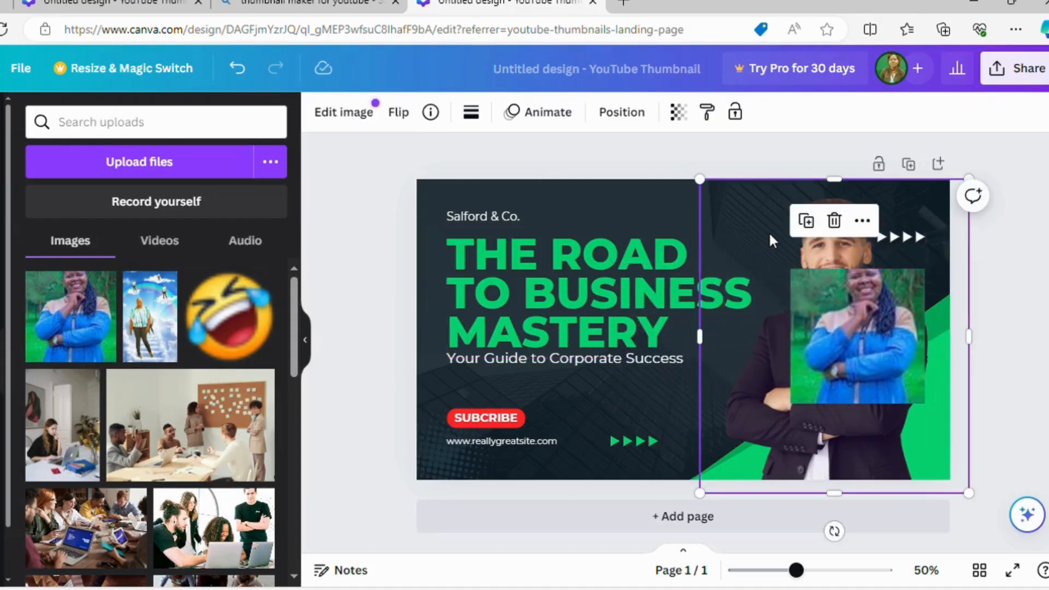
pyautogui.click(854, 319)
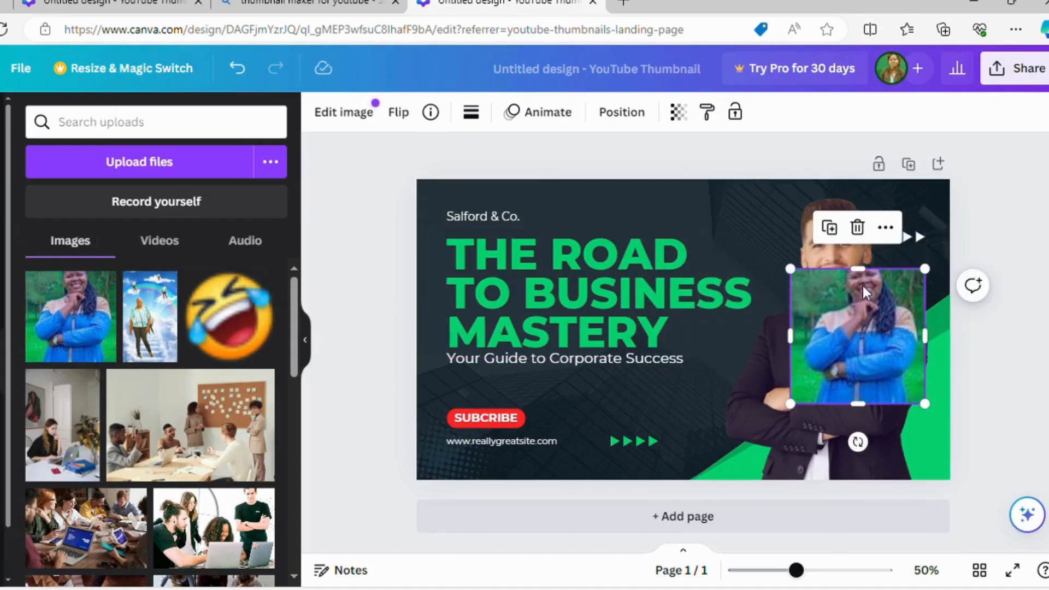
pyautogui.click(752, 244)
pyautogui.click(808, 222)
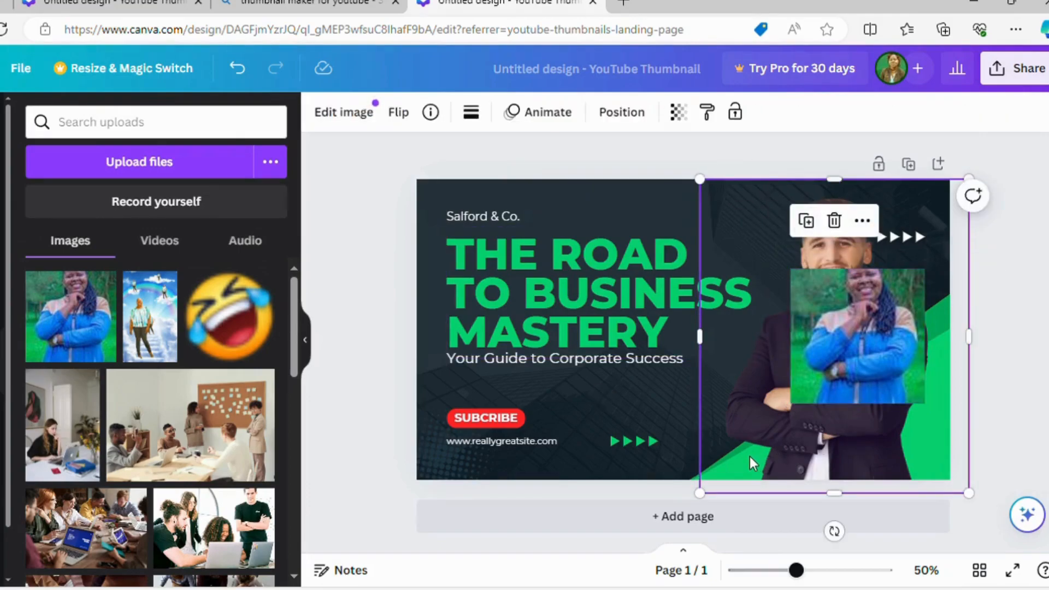
pyautogui.press('Delete')
pyautogui.click(836, 294)
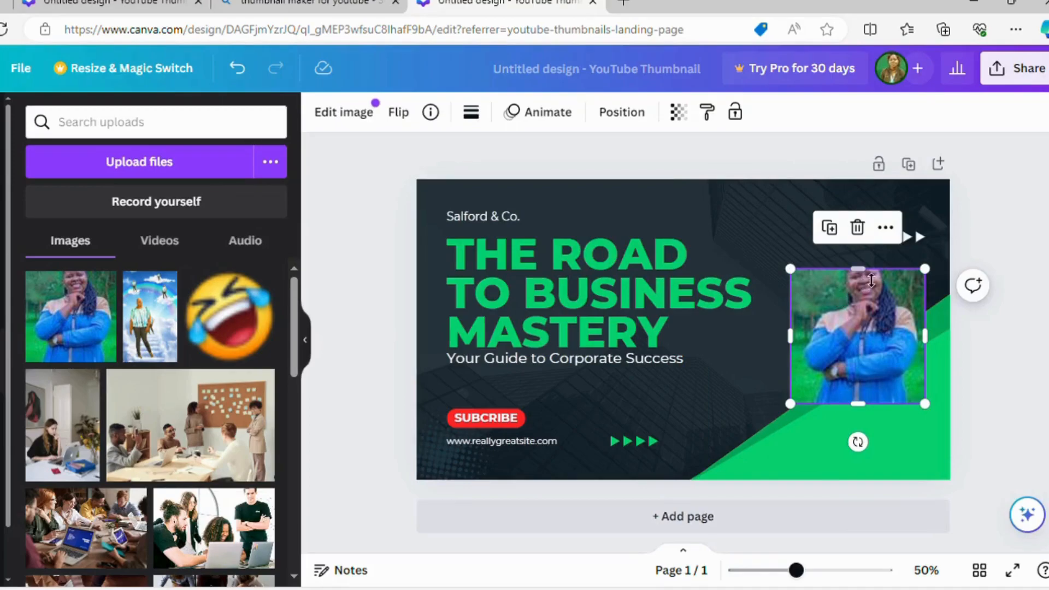
# Step: Move and enlarge the woman's photo to fill the page's full height and slightly more than its right half
pyautogui.moveTo(858, 269); pyautogui.dragTo(859, 179)
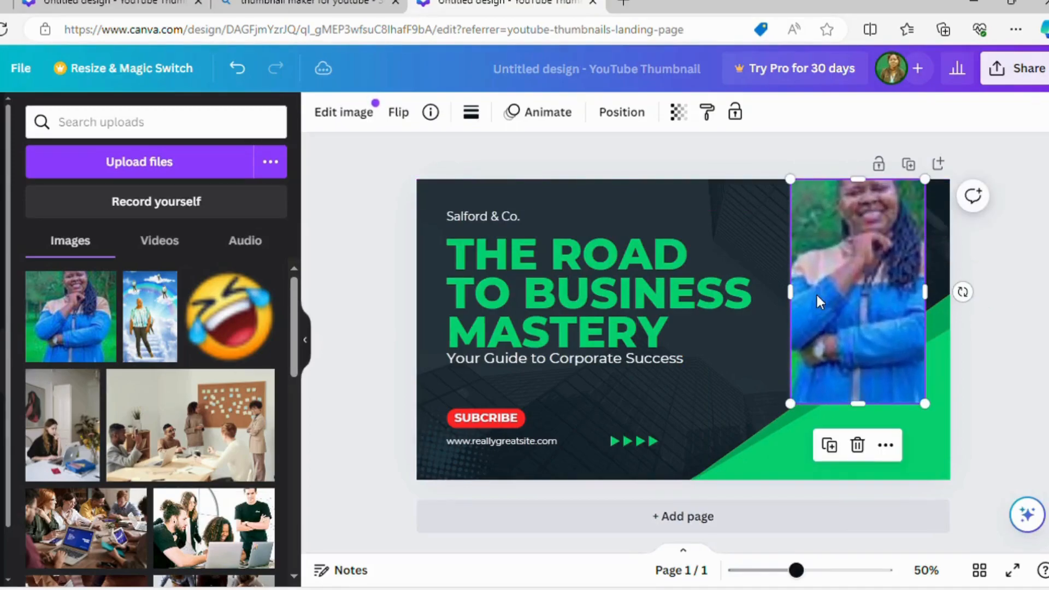
pyautogui.moveTo(856, 299); pyautogui.dragTo(742, 356)
pyautogui.moveTo(896, 389)
pyautogui.mouseDown()
pyautogui.moveTo(895, 405)
pyautogui.moveTo(885, 405)
pyautogui.mouseUp()
pyautogui.moveTo(846, 488); pyautogui.dragTo(844, 422)
pyautogui.moveTo(927, 343); pyautogui.dragTo(951, 344)
pyautogui.moveTo(735, 340); pyautogui.dragTo(700, 339)
pyautogui.moveTo(829, 265); pyautogui.dragTo(830, 190)
pyautogui.moveTo(815, 417); pyautogui.dragTo(829, 481)
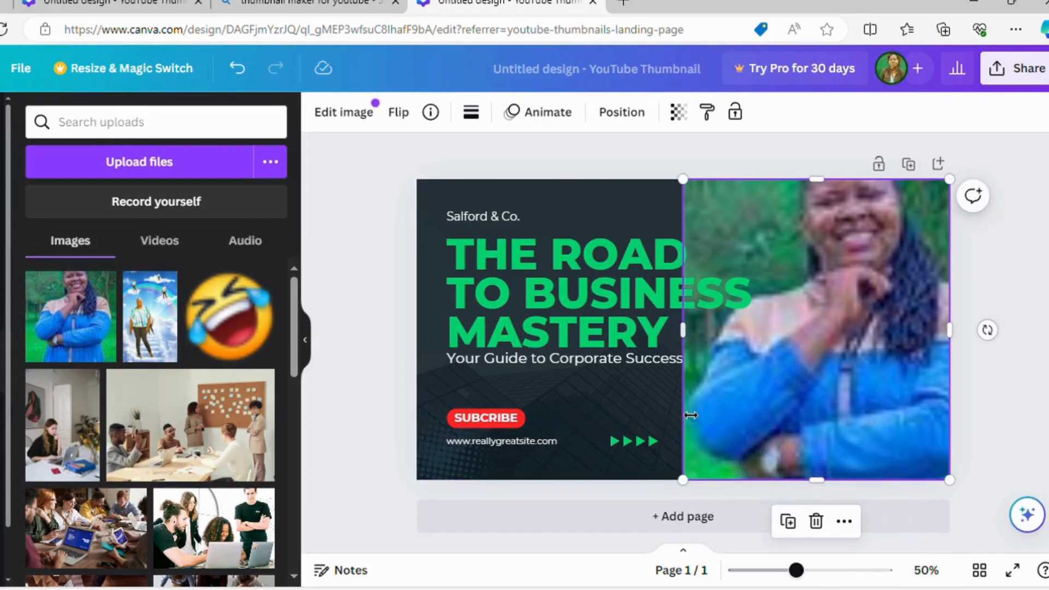
pyautogui.click(619, 414)
pyautogui.click(792, 375)
pyautogui.moveTo(684, 336); pyautogui.dragTo(657, 340)
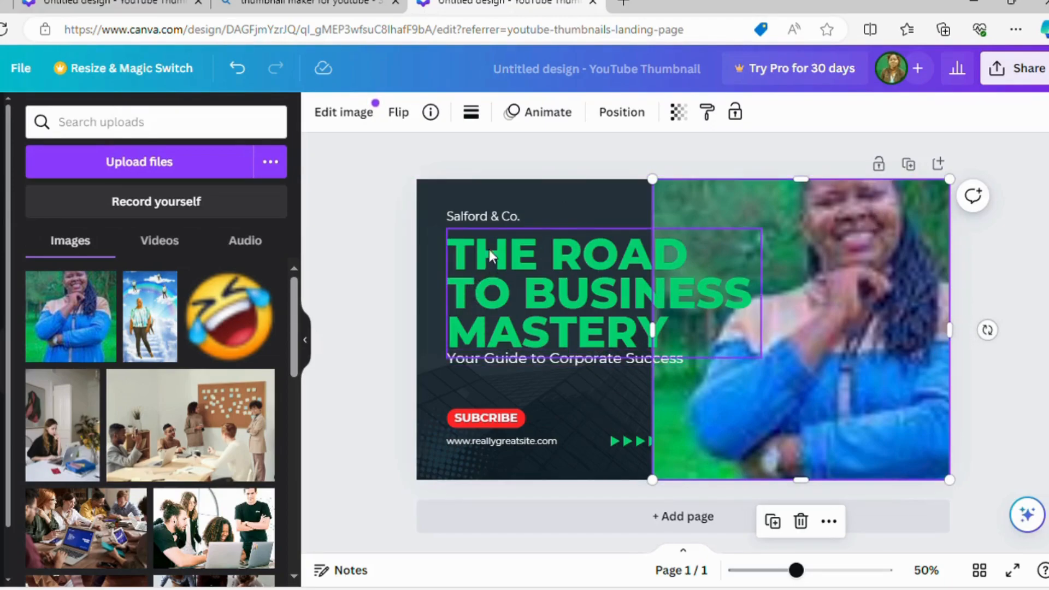
pyautogui.click(474, 218)
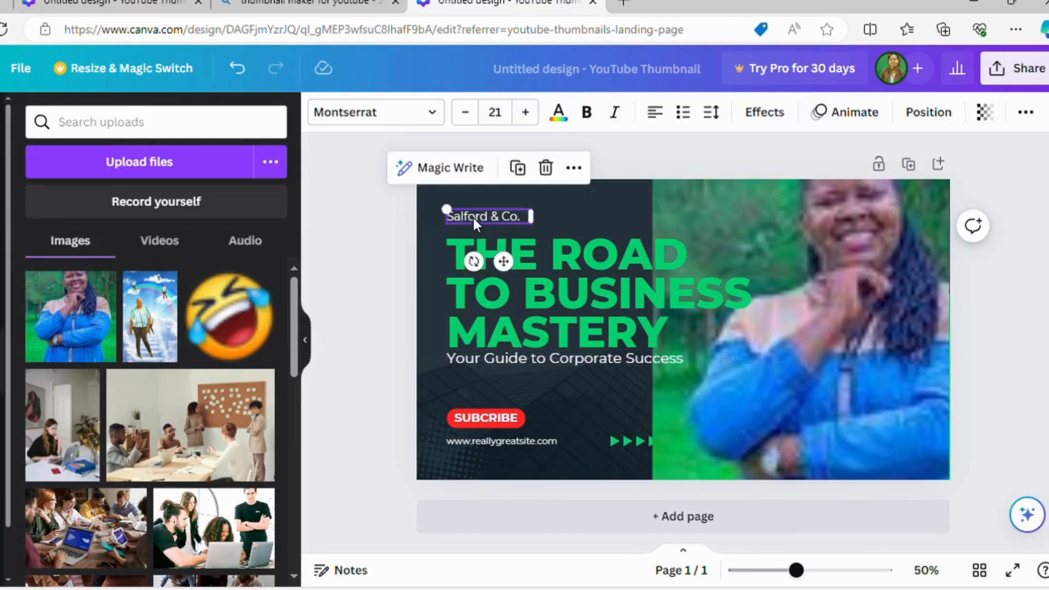
pyautogui.click(595, 293)
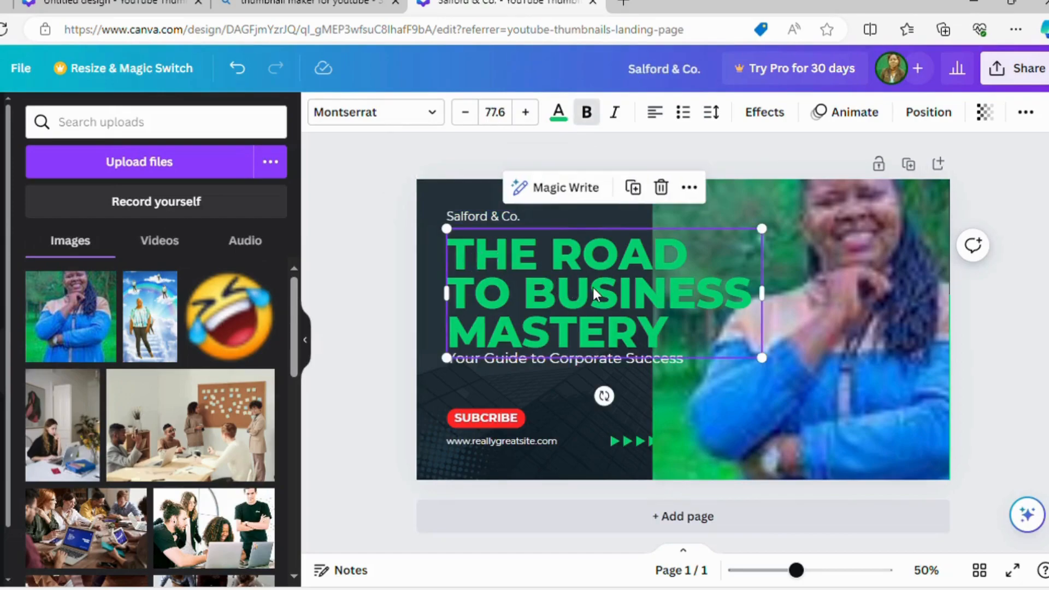
pyautogui.doubleClick(542, 280)
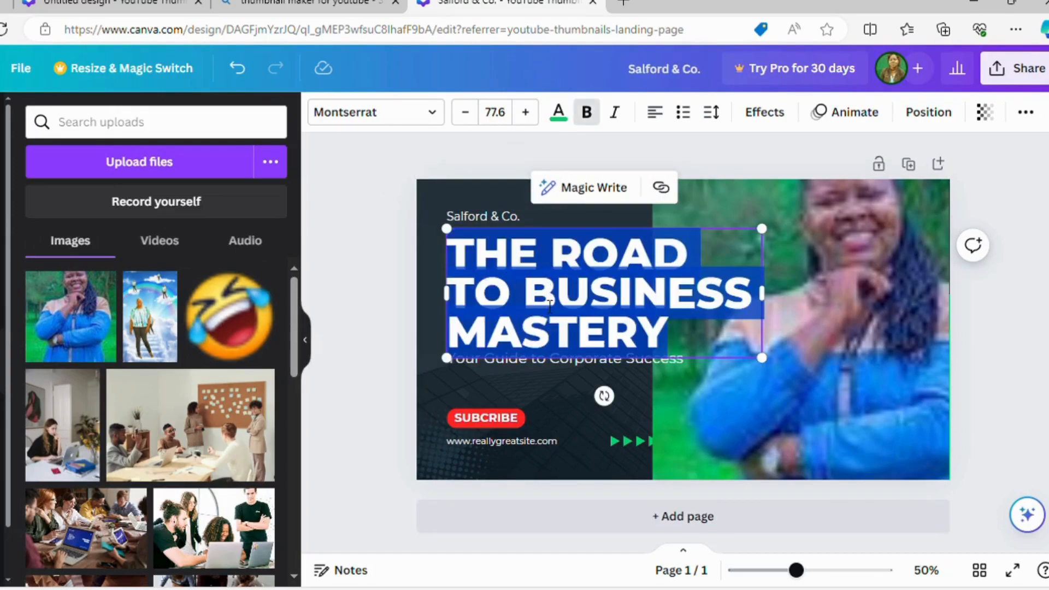
pyautogui.click(461, 259)
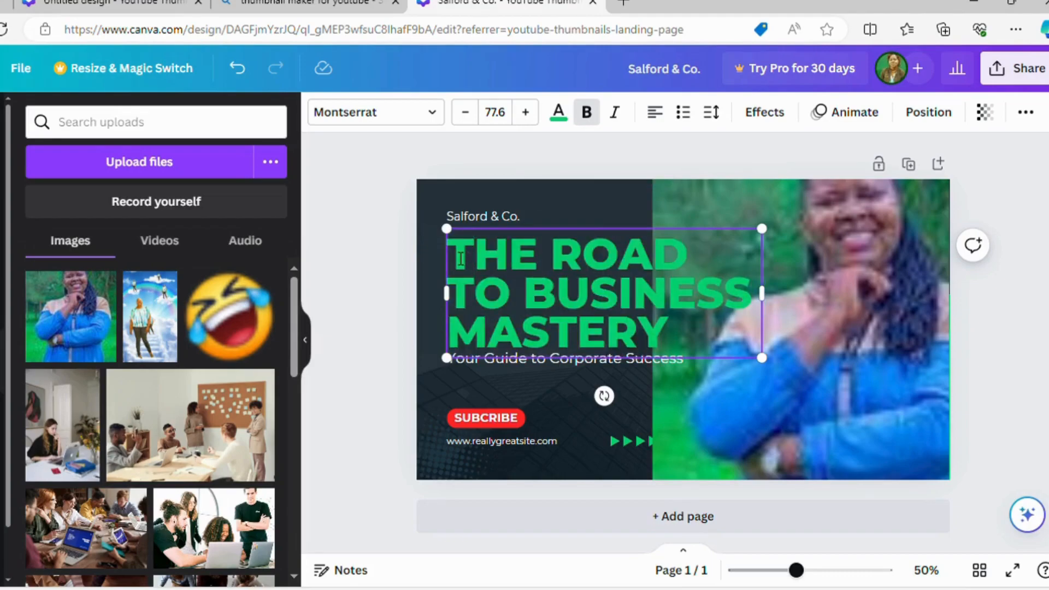
pyautogui.moveTo(460, 259); pyautogui.dragTo(570, 331)
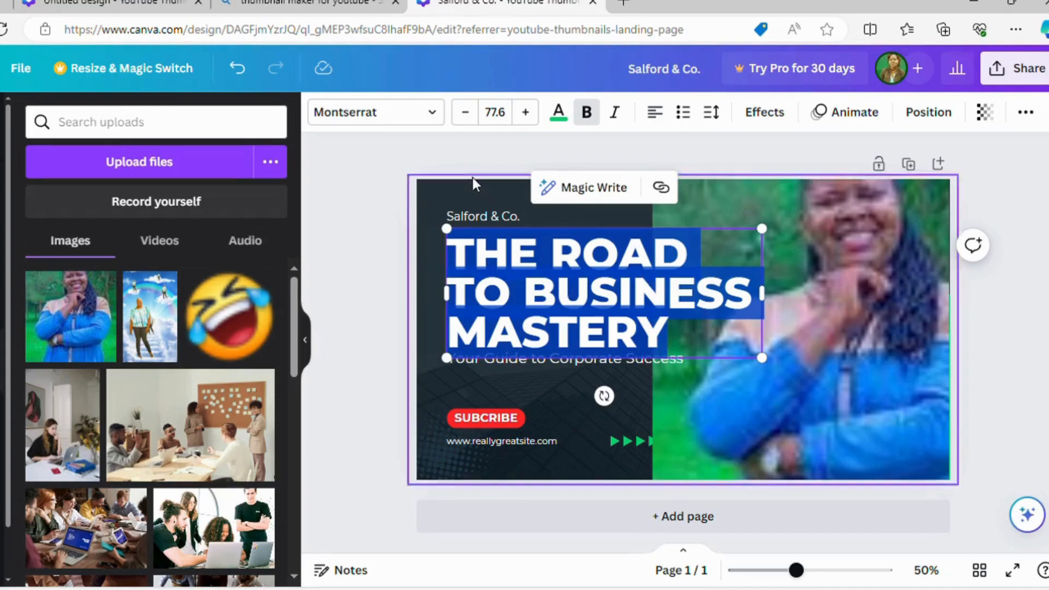
# Step: Widen the "Salford & Co." text box above the heading and replace its text with "THE"
pyautogui.doubleClick(489, 218)
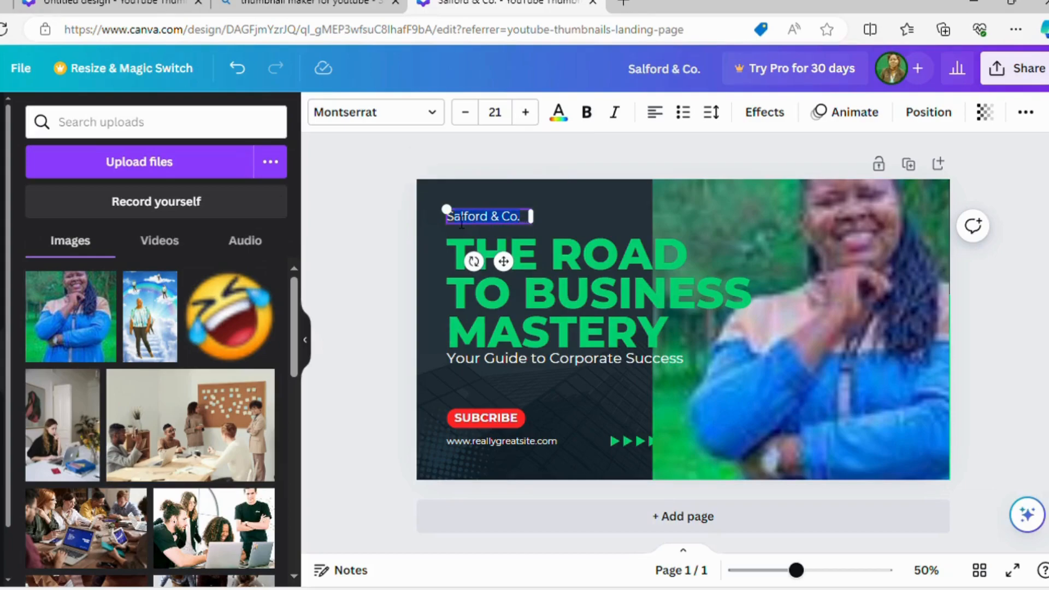
pyautogui.moveTo(447, 209); pyautogui.dragTo(449, 210)
pyautogui.moveTo(530, 216); pyautogui.dragTo(572, 216)
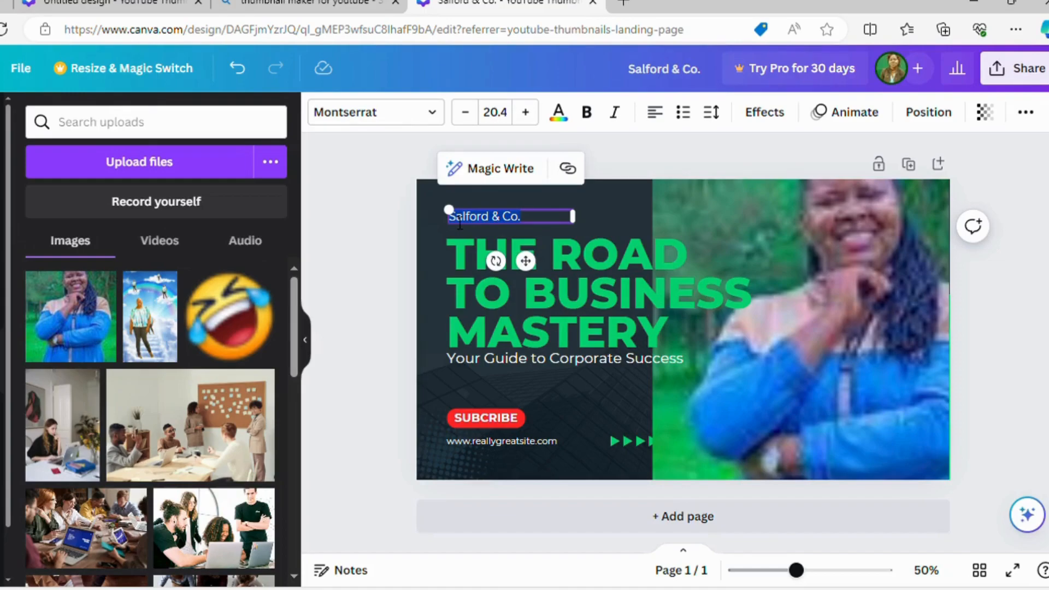
pyautogui.write('THE')
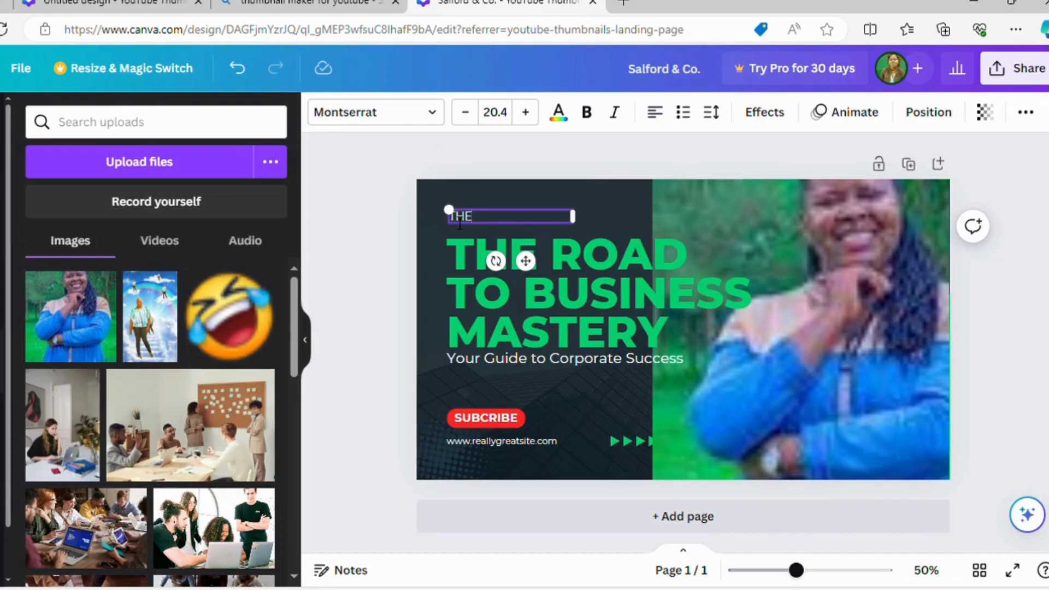
# Step: Replace the green "THE ROAD TO BUSINESS MASTERY" heading with "POWER OF A SMILE"
pyautogui.click(479, 242)
pyautogui.click(480, 244)
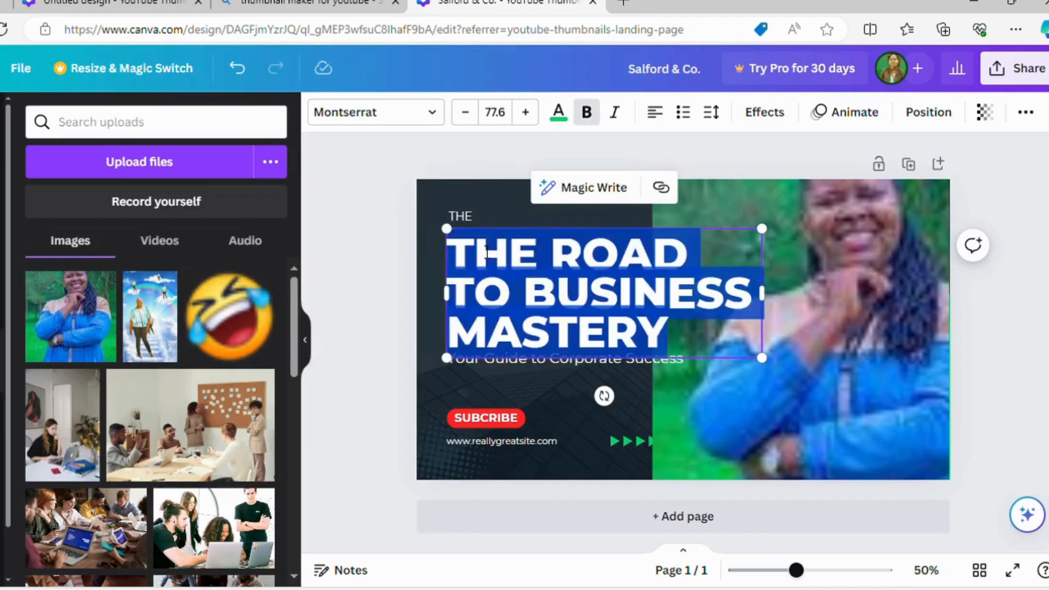
pyautogui.write('PO')
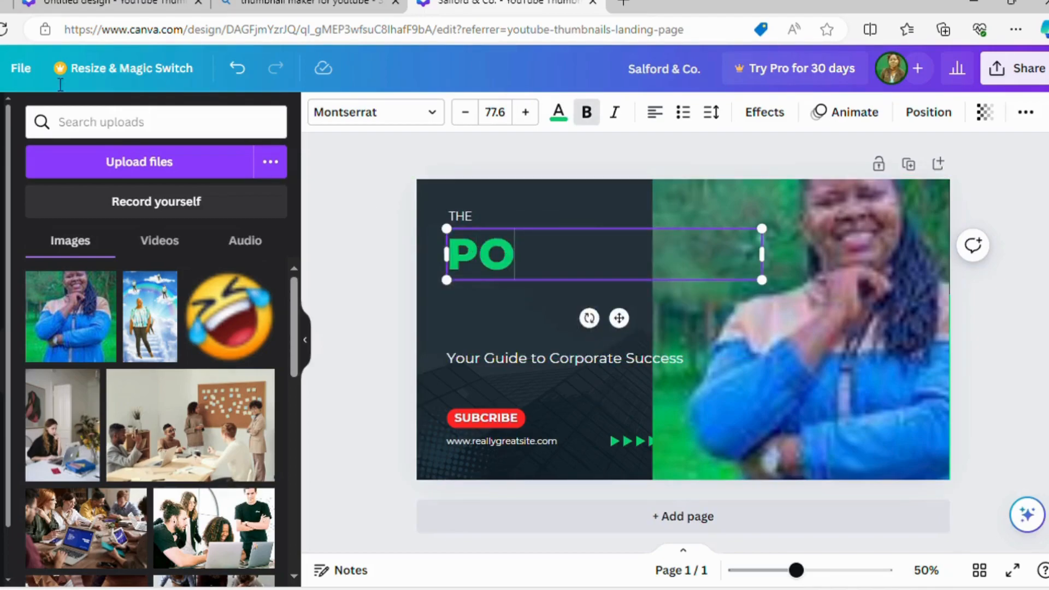
pyautogui.write('WER')
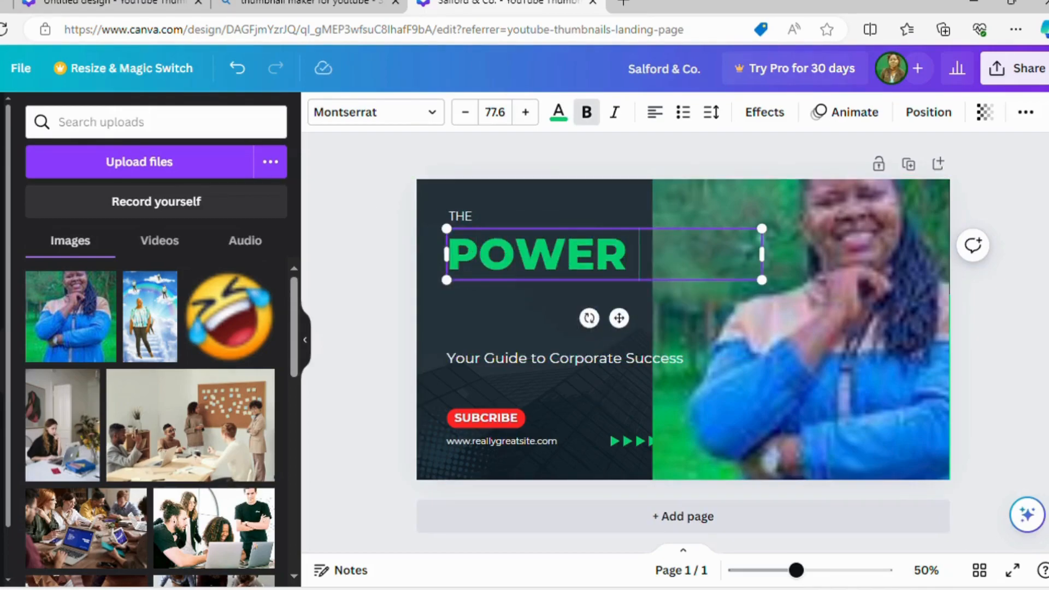
pyautogui.write(' OF A SMI')
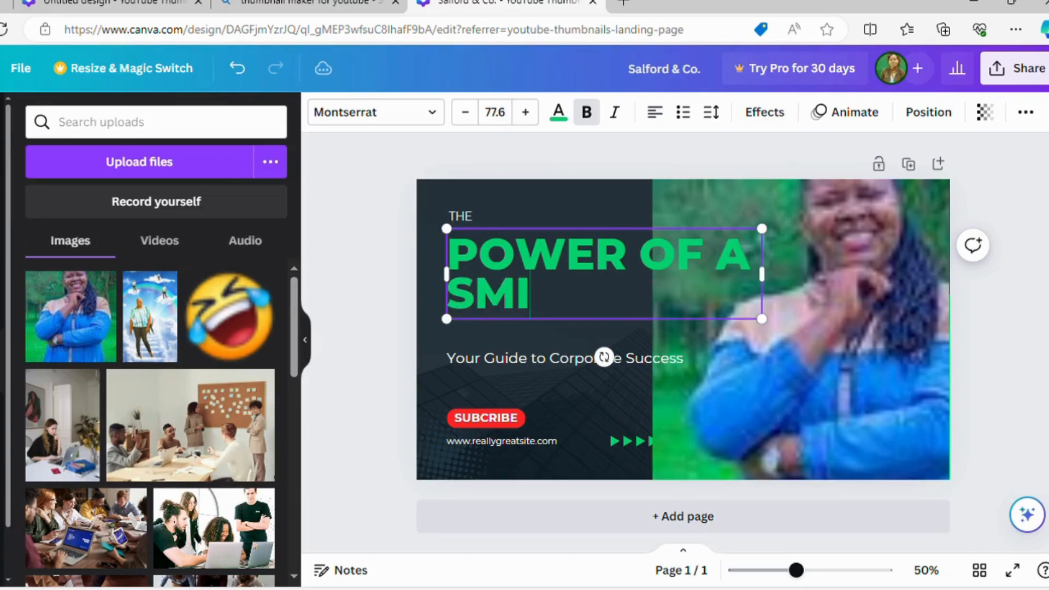
pyautogui.write('LE')
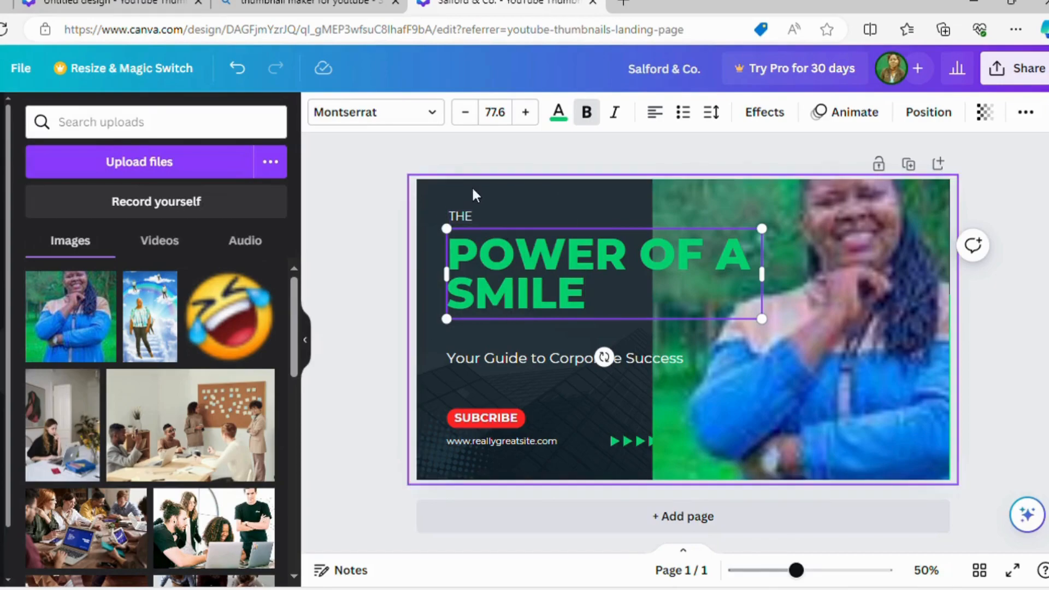
# Step: Make the "THE" line above the heading bold and enlarge its font size to 36.4
pyautogui.click(467, 213)
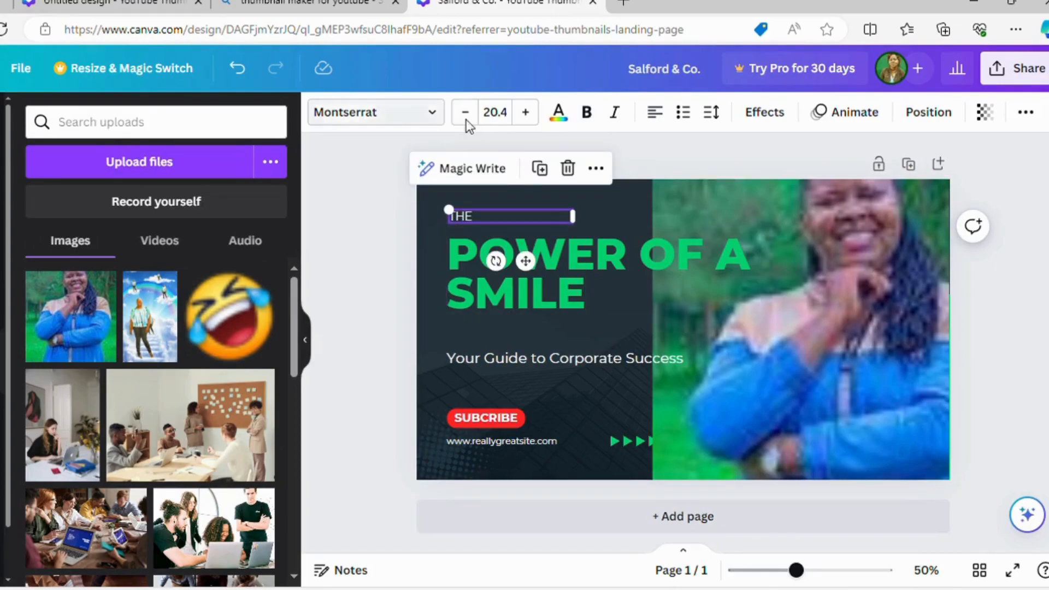
pyautogui.click(586, 112)
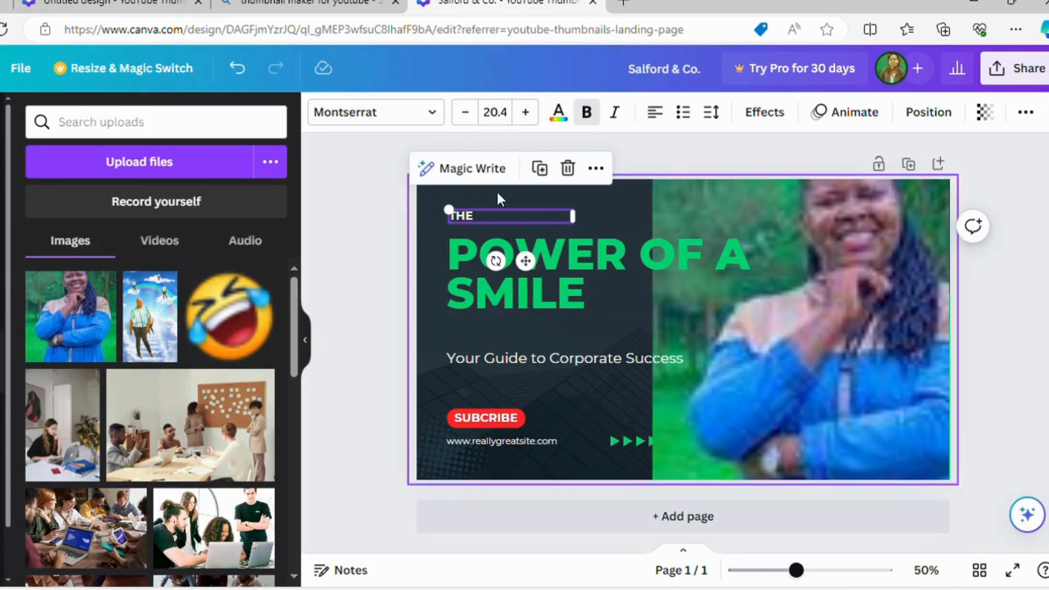
pyautogui.click(533, 113)
pyautogui.click(534, 113)
pyautogui.click(534, 113)
pyautogui.click(534, 113)
pyautogui.click(534, 114)
pyautogui.doubleClick(530, 113)
pyautogui.click(530, 113)
pyautogui.tripleClick(529, 113)
pyautogui.tripleClick(530, 113)
pyautogui.doubleClick(530, 113)
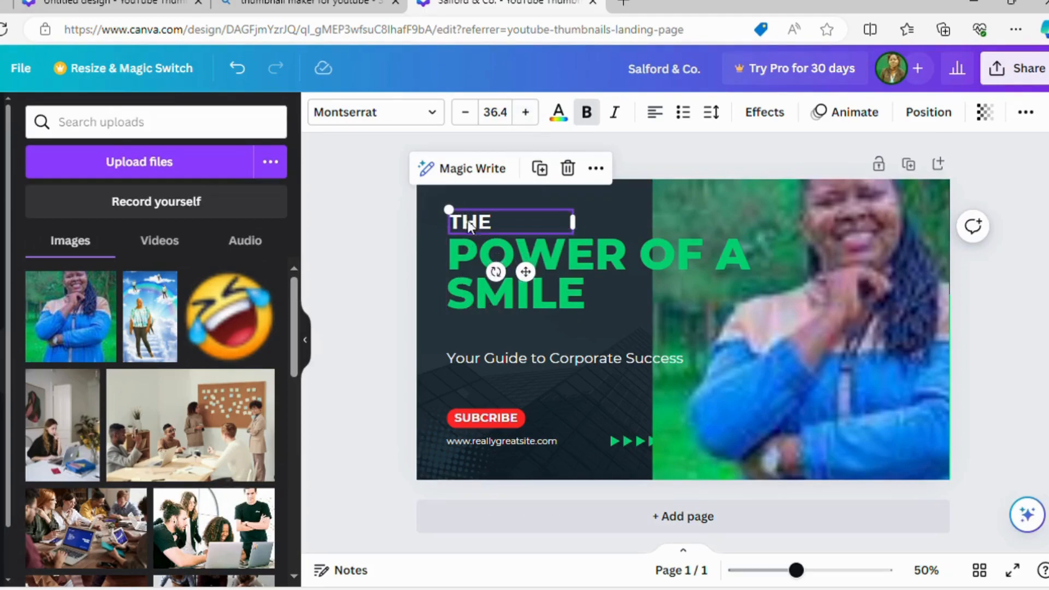
# Step: Move the "THE" line slightly up, away from the heading, and enlarge its font size to 46.4
pyautogui.moveTo(483, 219); pyautogui.dragTo(494, 207)
pyautogui.click(495, 207)
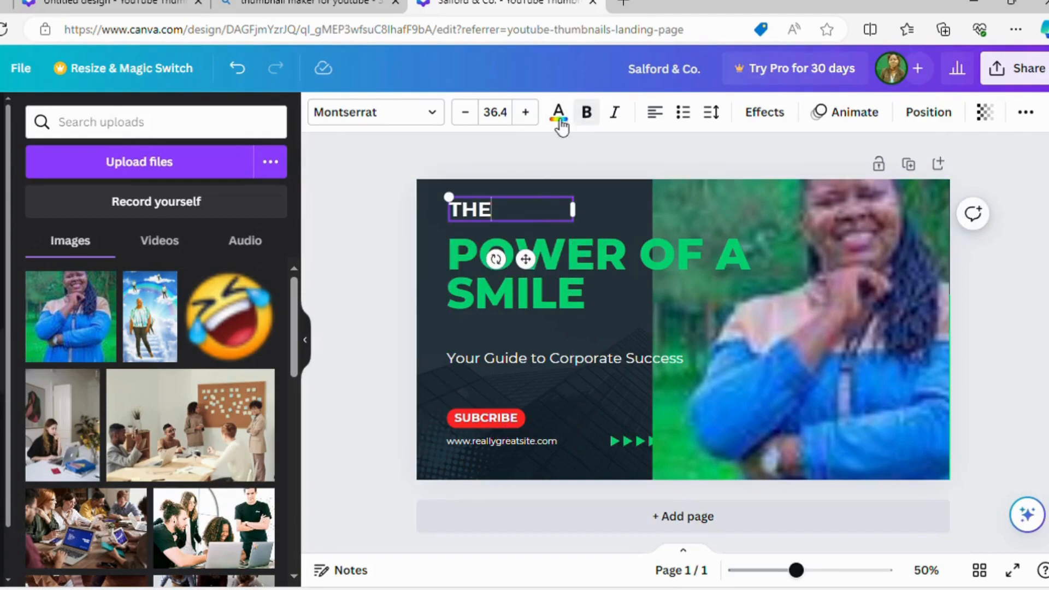
pyautogui.click(536, 116)
pyautogui.click(536, 115)
pyautogui.click(536, 115)
pyautogui.click(536, 115)
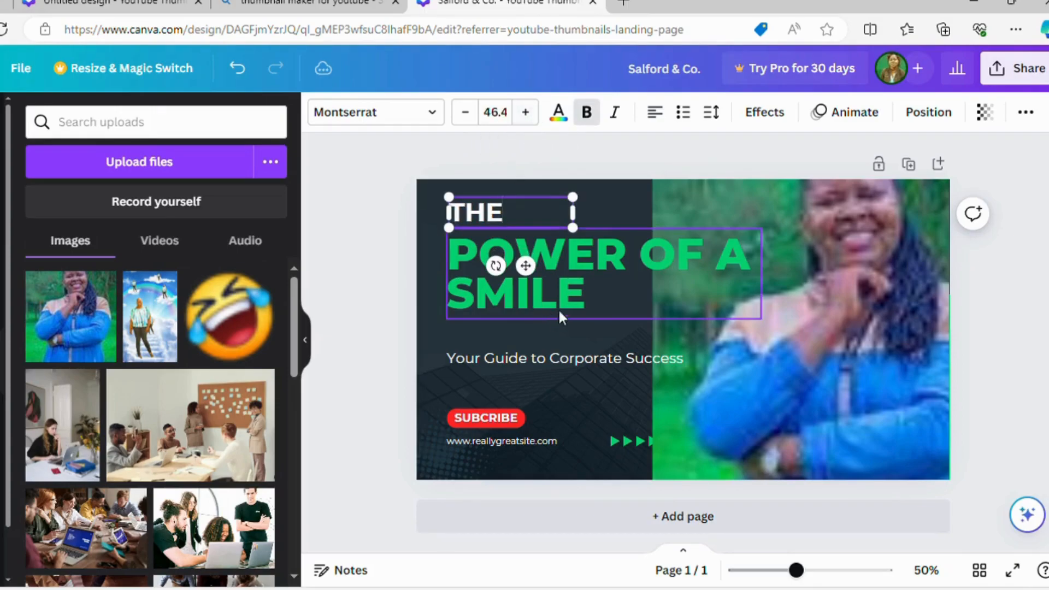
# Step: Move the "POWER OF A SMILE" heading slightly down to leave a gap below "THE"
pyautogui.click(559, 291)
pyautogui.moveTo(559, 290); pyautogui.dragTo(561, 306)
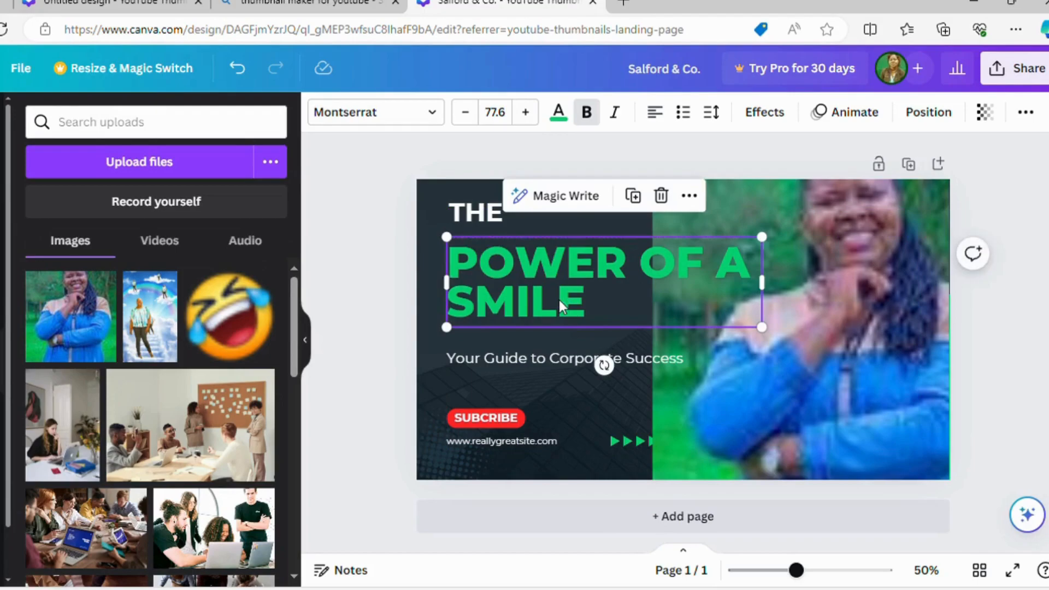
pyautogui.click(467, 218)
# Step: Replace the "Your Guide to Corporate Success" subtitle with "HEALTH BENEFITS"
pyautogui.click(482, 366)
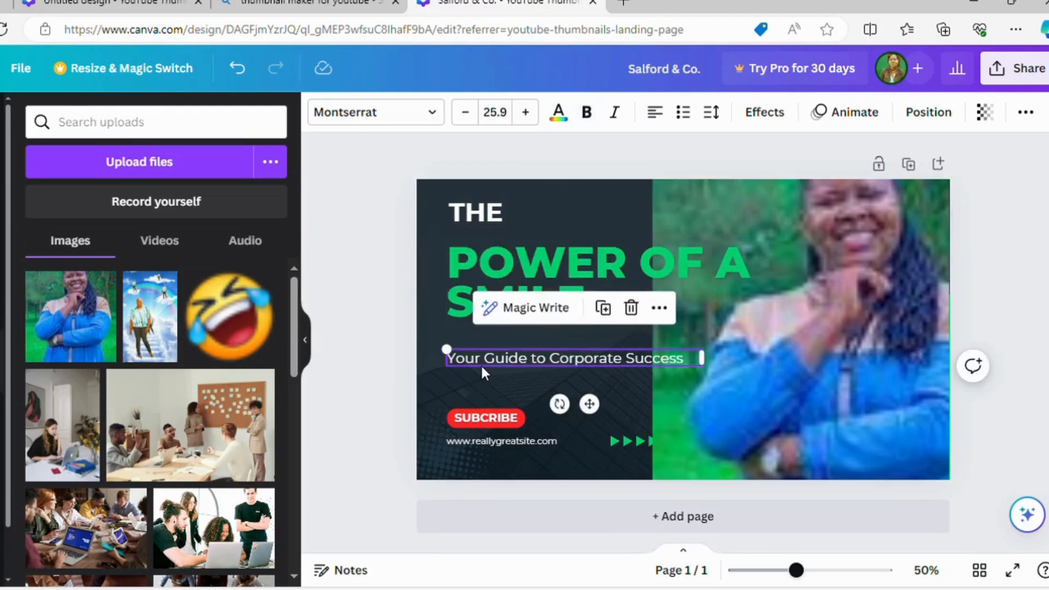
pyautogui.doubleClick(481, 363)
pyautogui.click(688, 366)
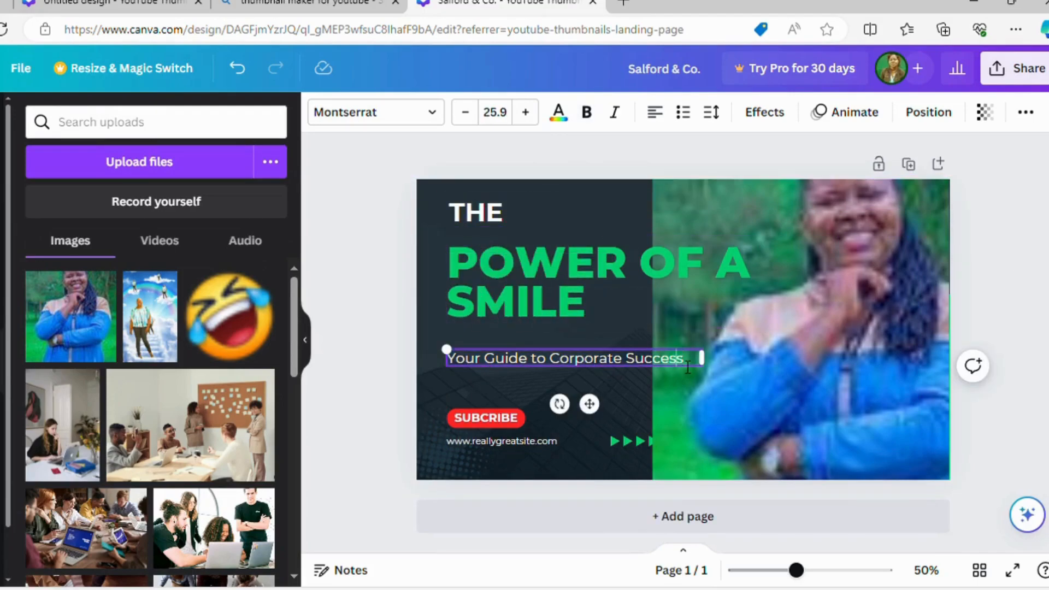
pyautogui.moveTo(689, 367); pyautogui.dragTo(458, 367)
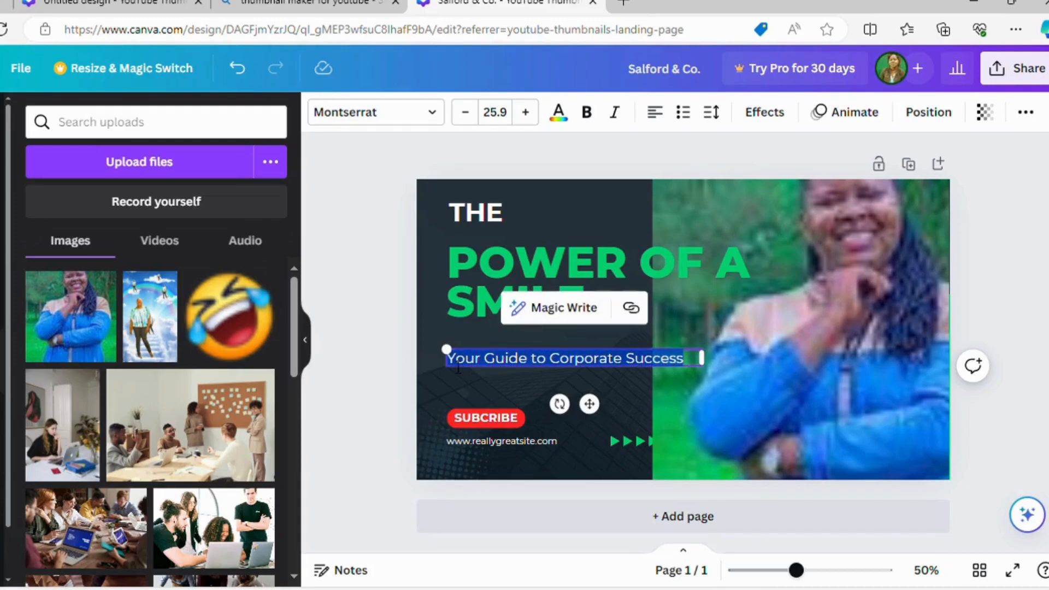
pyautogui.write('HEALTH BENEFITS')
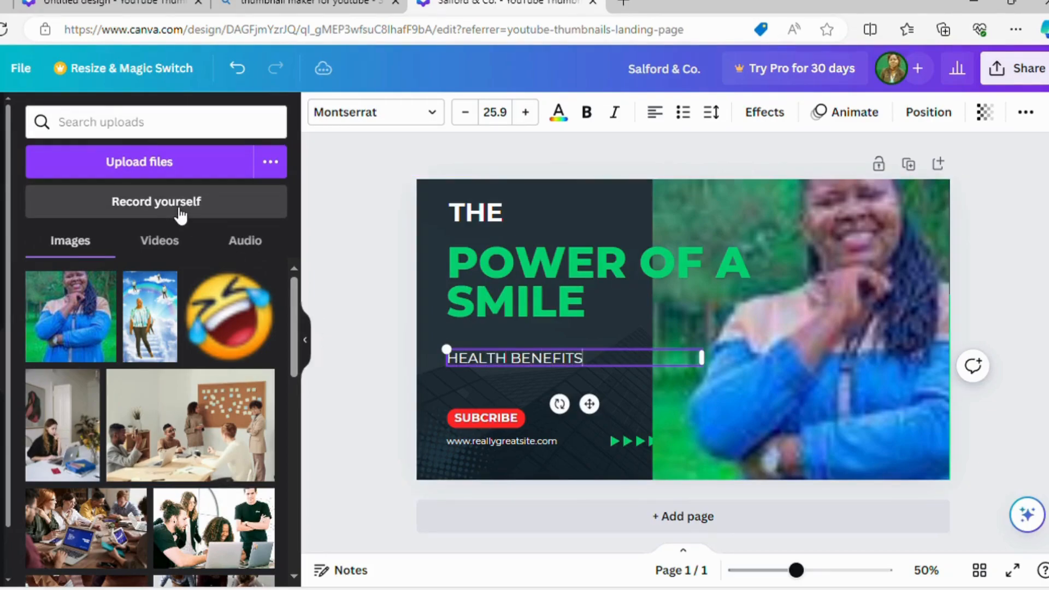
# Step: Replace the website address below the SUBSCRIBE badge with the channel's lowercase @ handle and widen its text box to fit one line
pyautogui.click(470, 444)
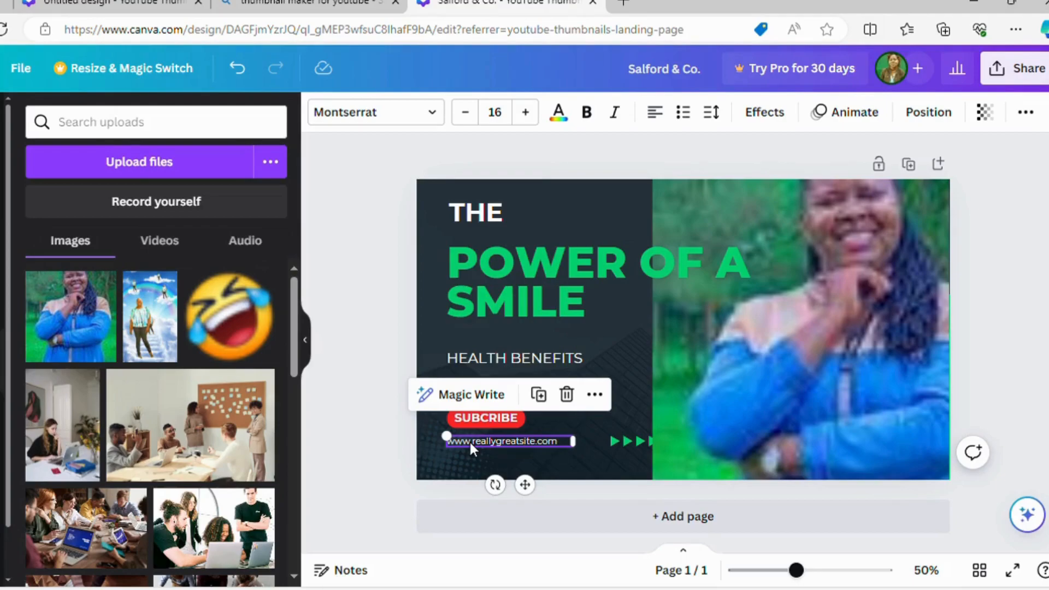
pyautogui.click(553, 445)
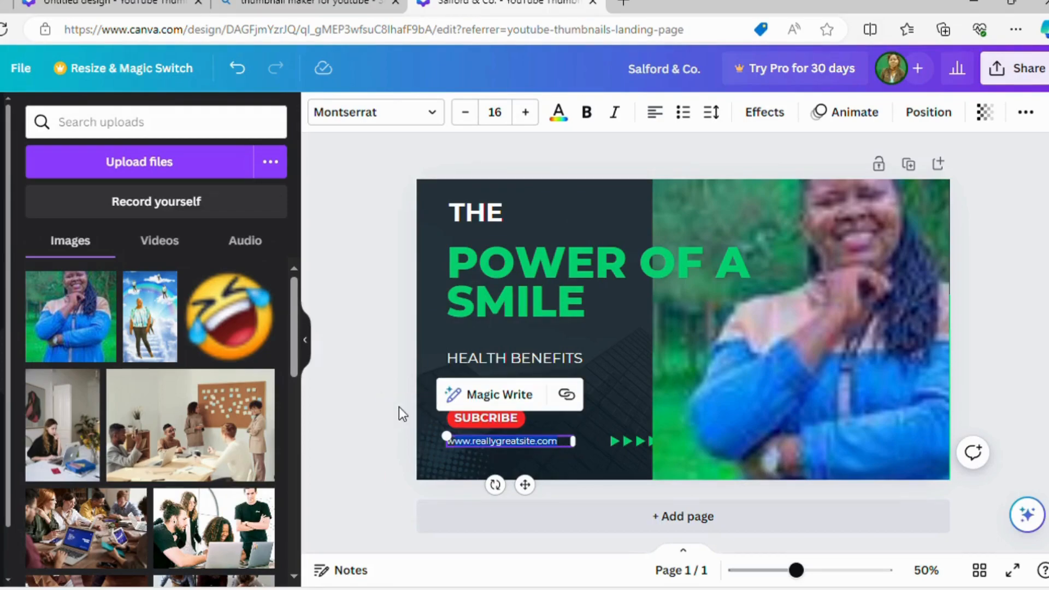
pyautogui.press('BackSpace')
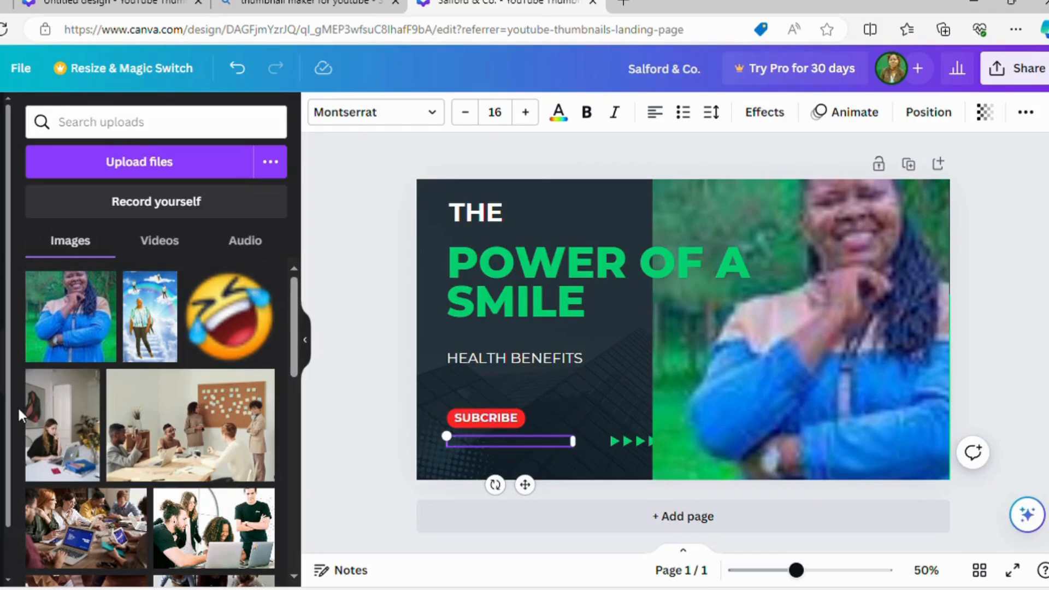
pyautogui.write('@MOTIVATIN')
pyautogui.press('BackSpace')
pyautogui.press('BackSpace')
pyautogui.press('BackSpace')
pyautogui.press('BackSpace')
pyautogui.press('BackSpace')
pyautogui.press('BackSpace')
pyautogui.press('BackSpace')
pyautogui.press('BackSpace')
pyautogui.press('BackSpace')
pyautogui.write('motivationallifetubewithcaddy')
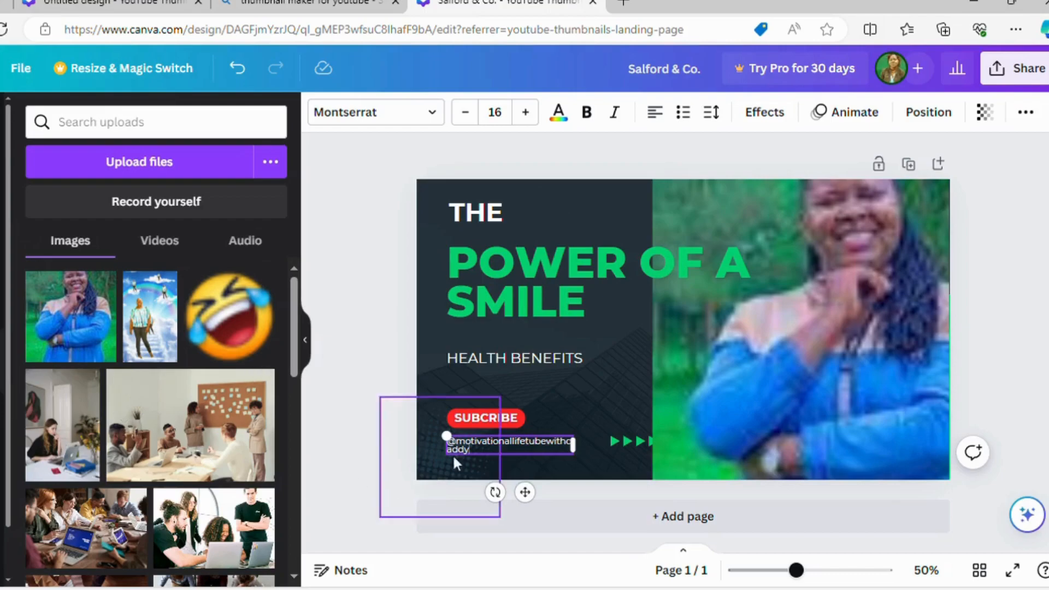
pyautogui.moveTo(584, 460); pyautogui.dragTo(608, 459)
pyautogui.click(571, 457)
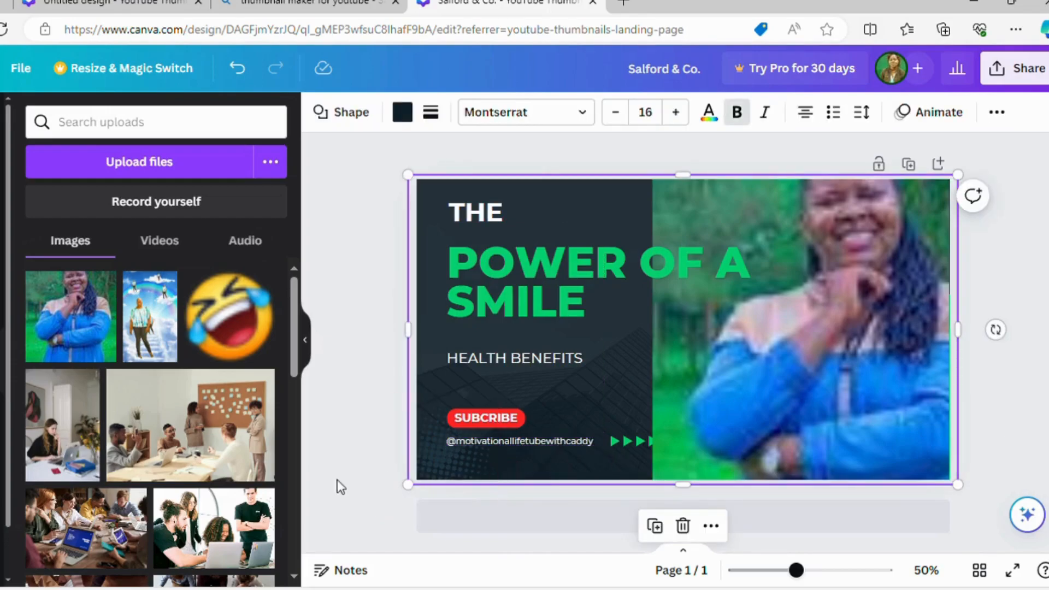
# Step: Make the "HEALTH BENEFITS" subtitle bold
pyautogui.click(476, 356)
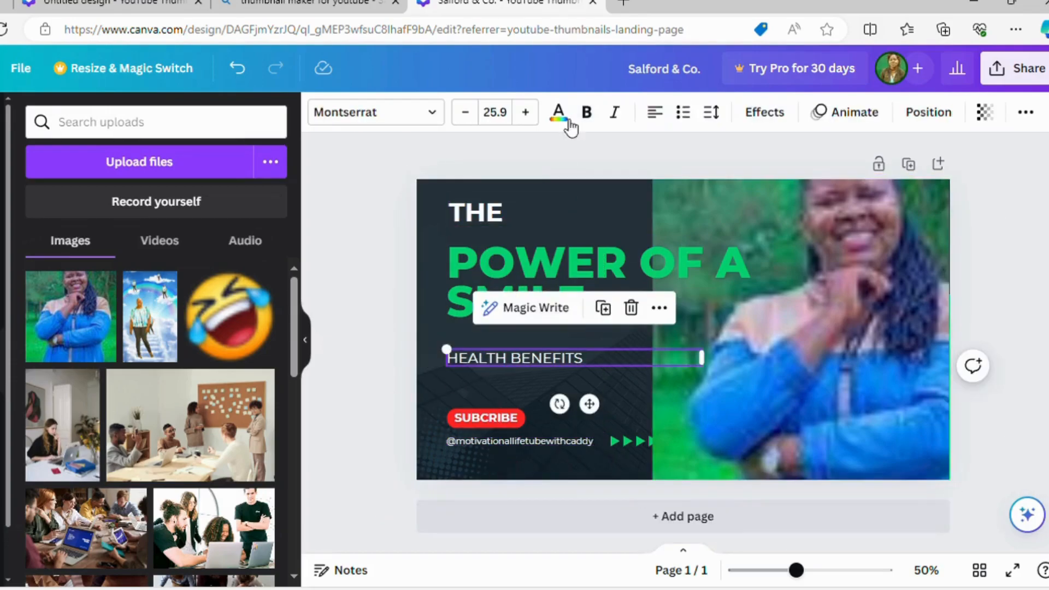
pyautogui.click(585, 113)
pyautogui.click(476, 373)
pyautogui.moveTo(381, 398); pyautogui.dragTo(473, 485)
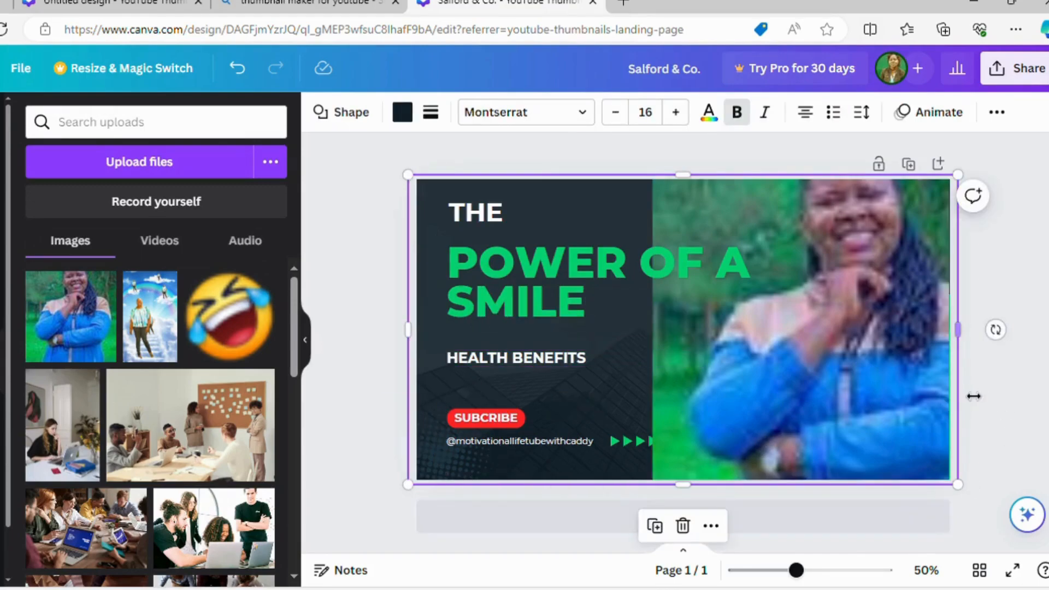
pyautogui.click(747, 276)
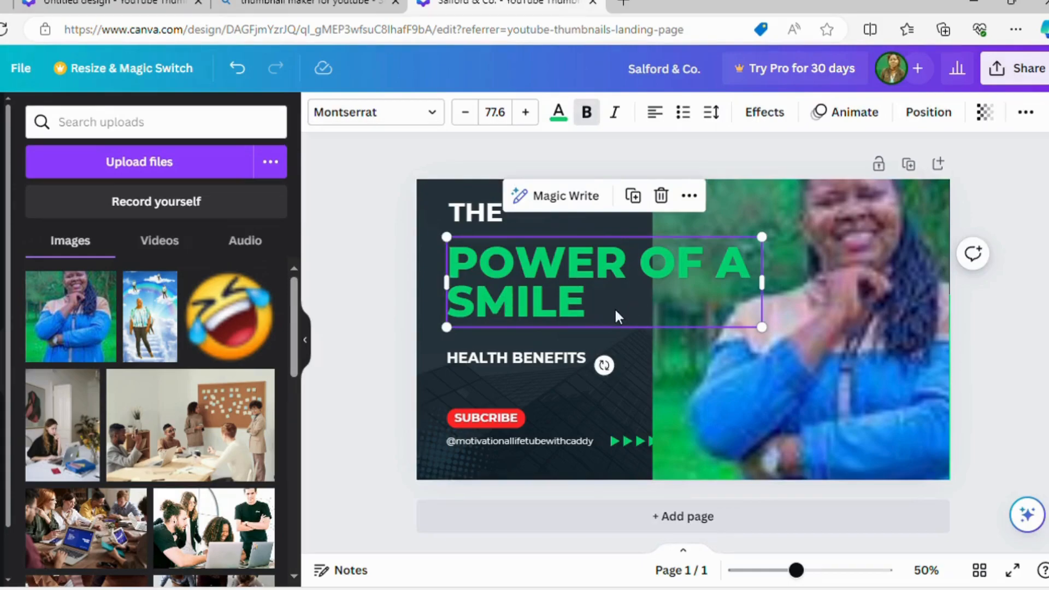
pyautogui.doubleClick(591, 302)
pyautogui.click(597, 308)
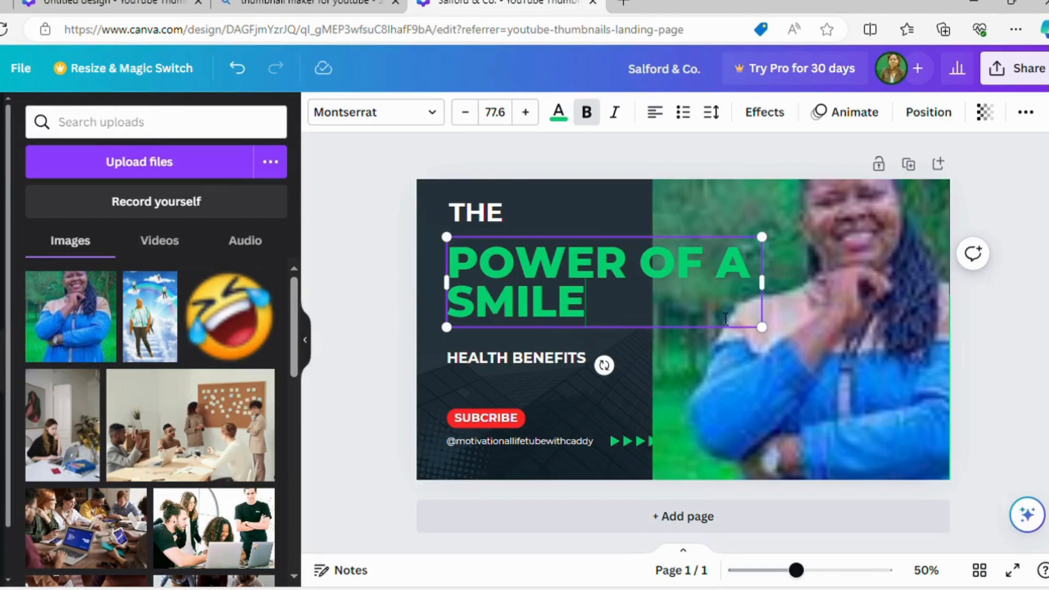
pyautogui.click(438, 379)
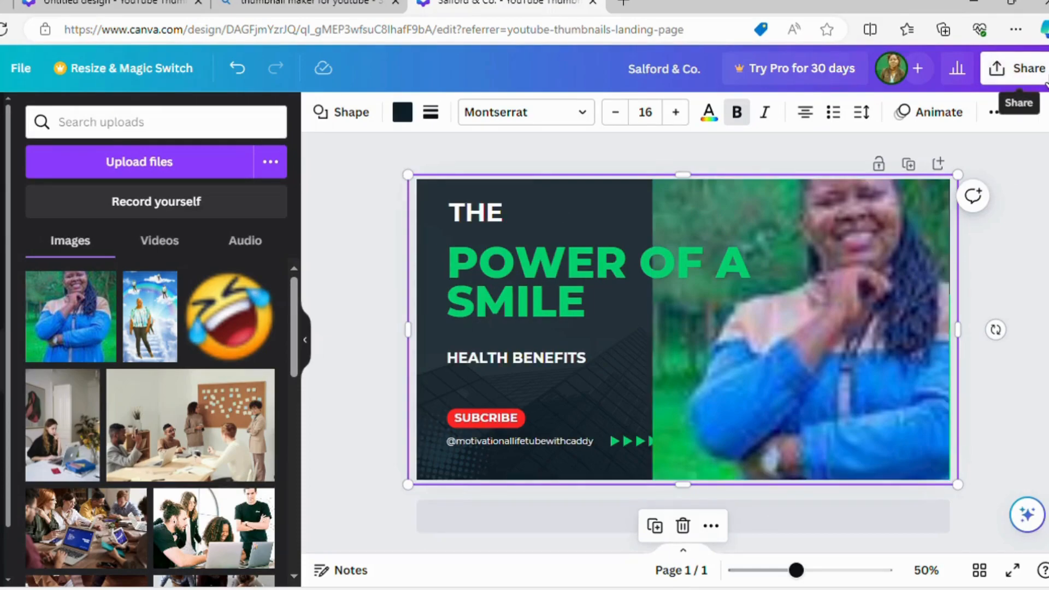
# Step: Download the finished thumbnail as a PNG at 1,280 × 720 px
pyautogui.click(1044, 81)
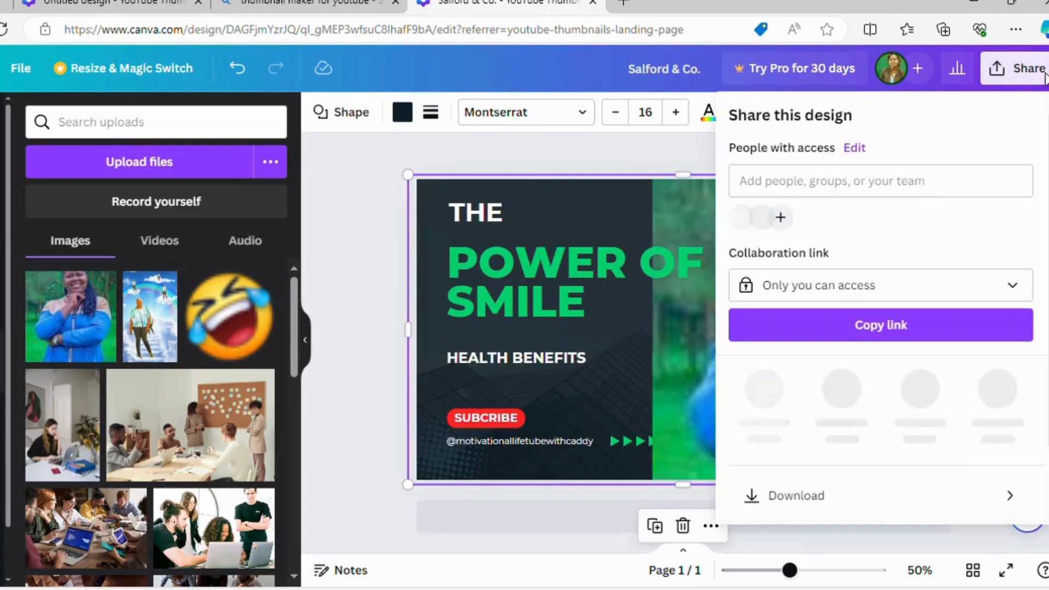
pyautogui.click(821, 490)
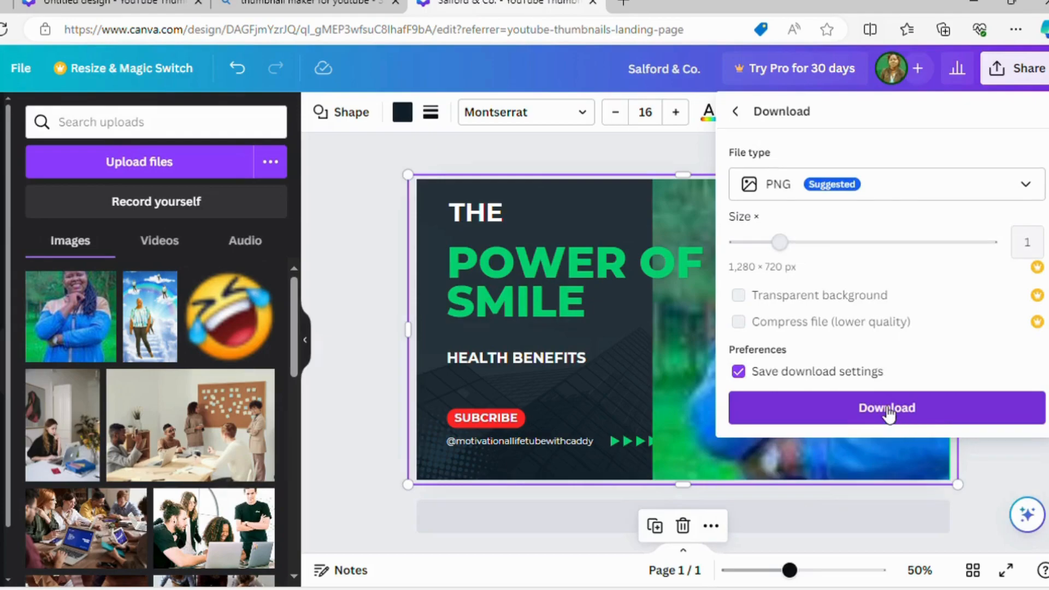
pyautogui.click(887, 409)
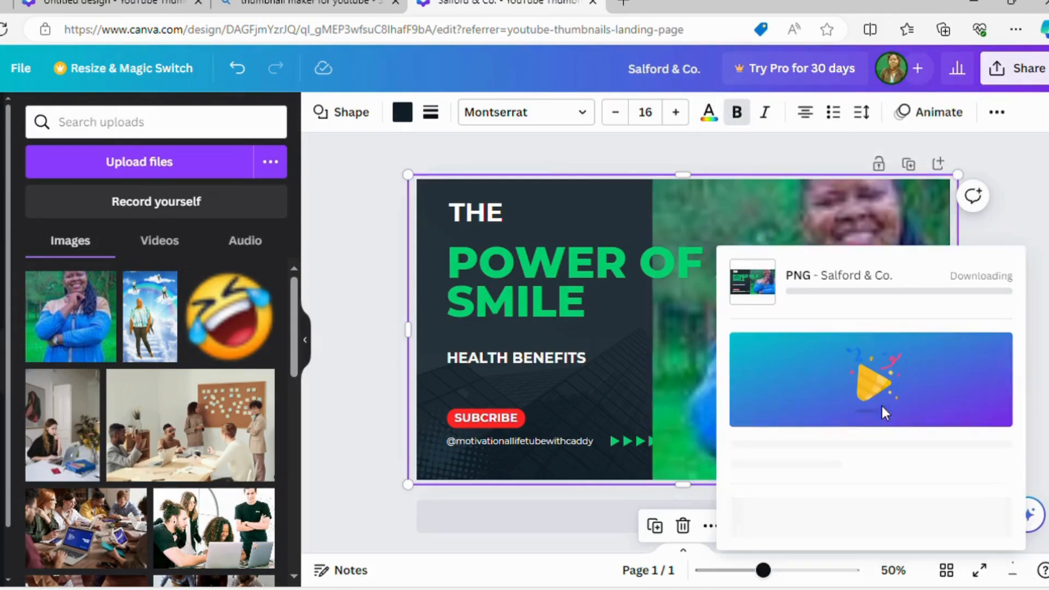